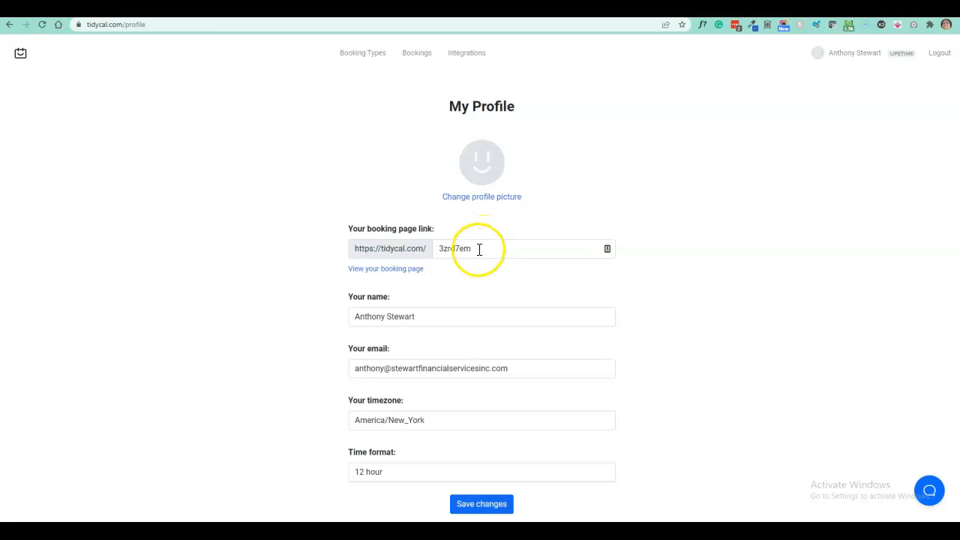
- Set the profile's booking page link to sfsinc
text(stewartfinancialservices)
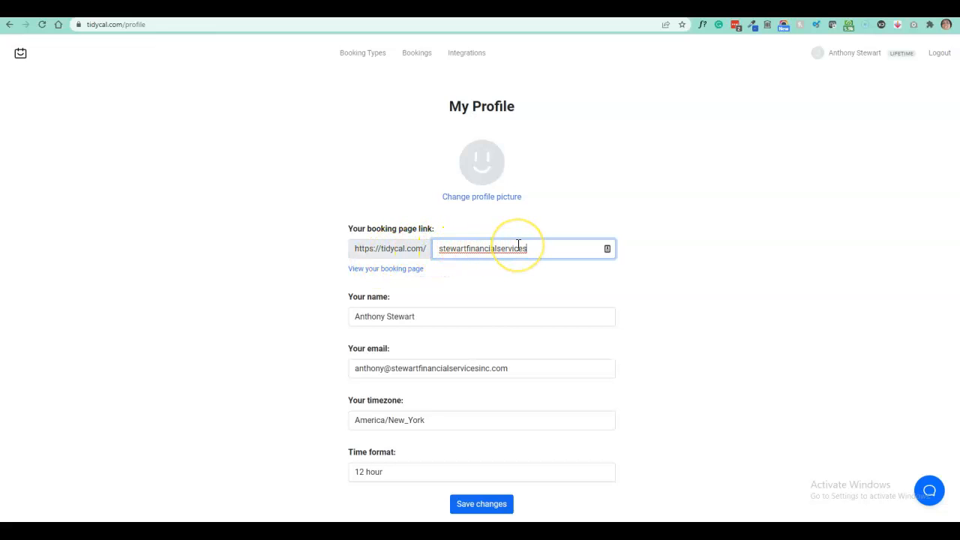
click(100, 482)
click(541, 248)
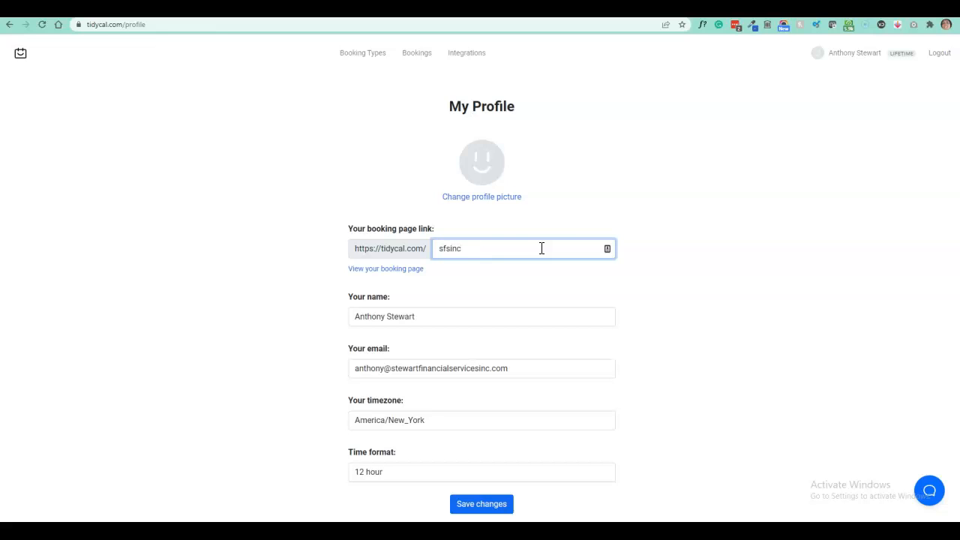
click(337, 279)
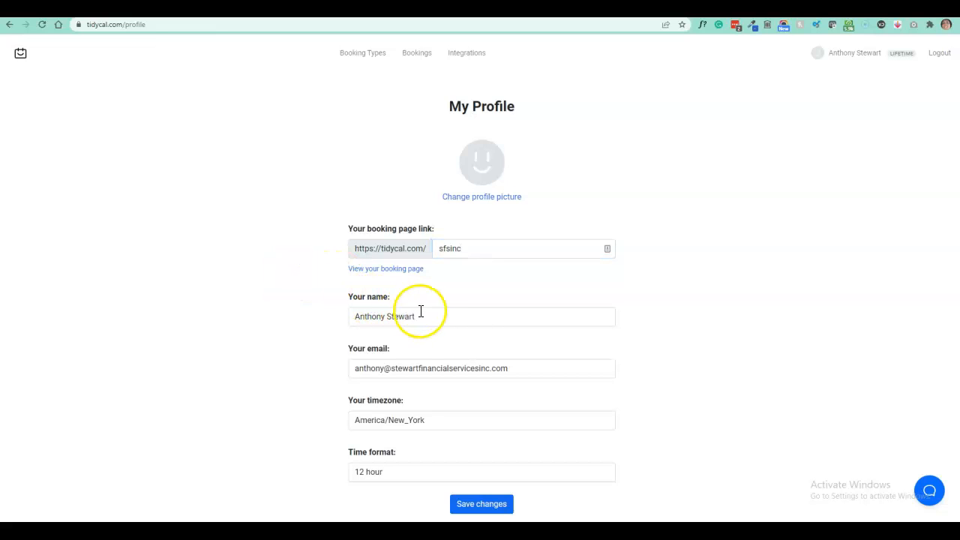
- Replace the booking page title with "Stewart Financial Services"
scroll(470, 360, down, 2)
scroll(470, 367, down, 1)
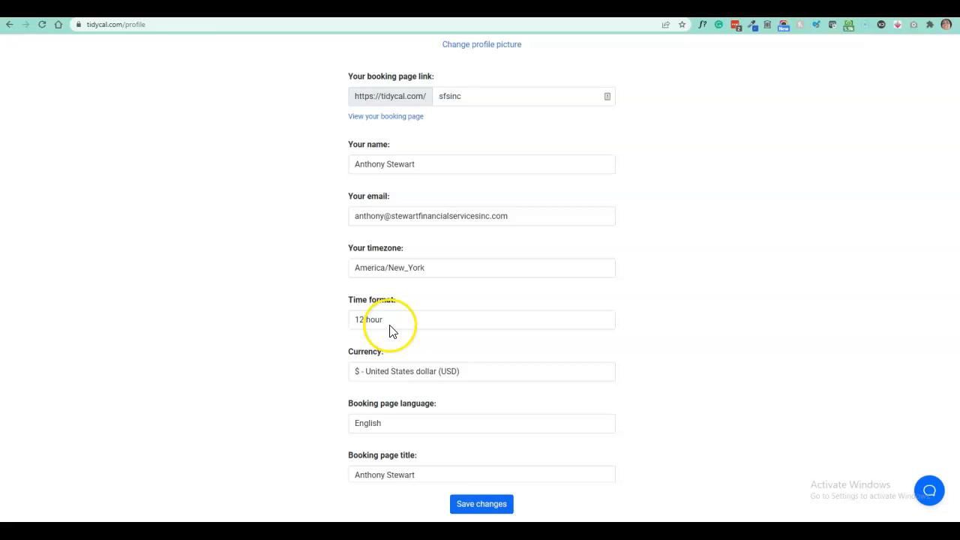
scroll(468, 405, down, 2)
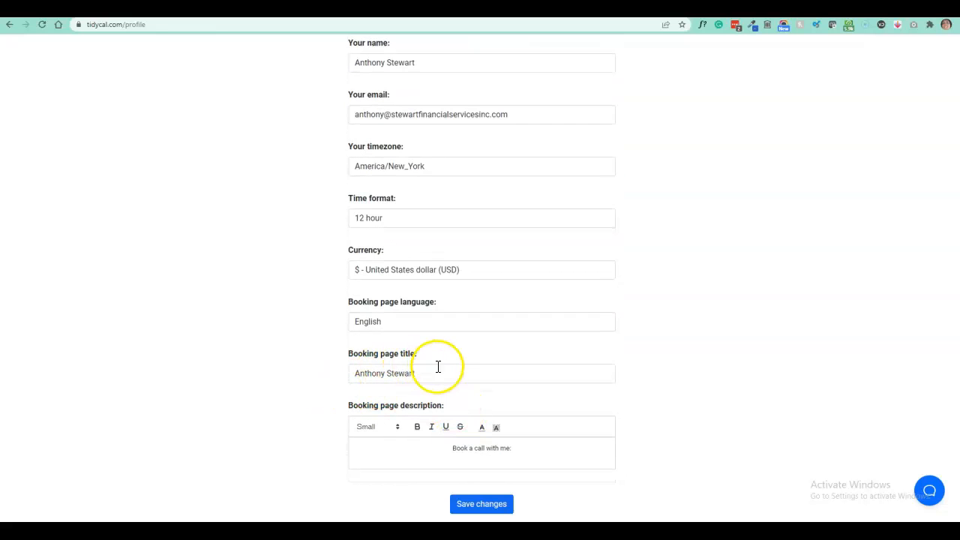
drag(438, 368, 350, 370)
text(Stewart Financial Services)
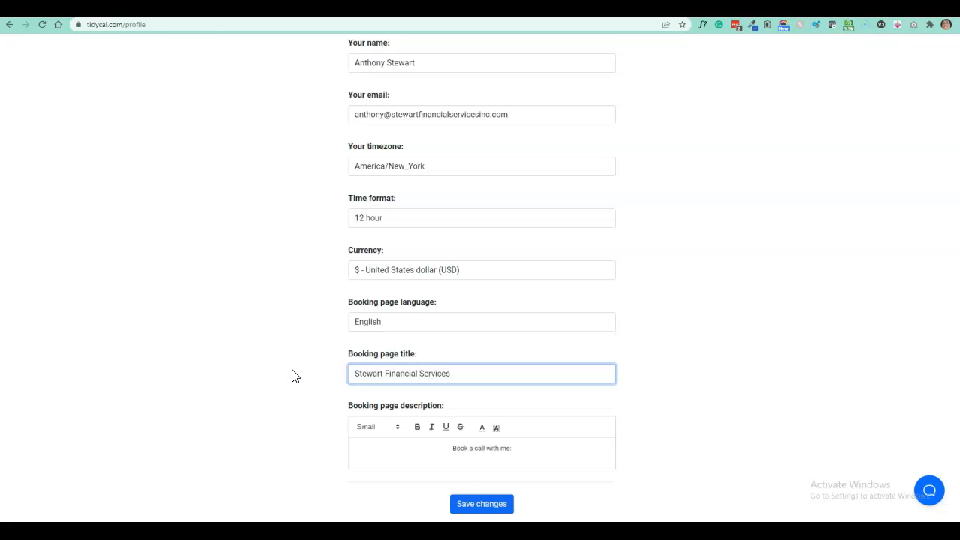
- Try an availability interval of 30 minutes between bookings and set it back to 15 minutes
scroll(429, 367, down, 2)
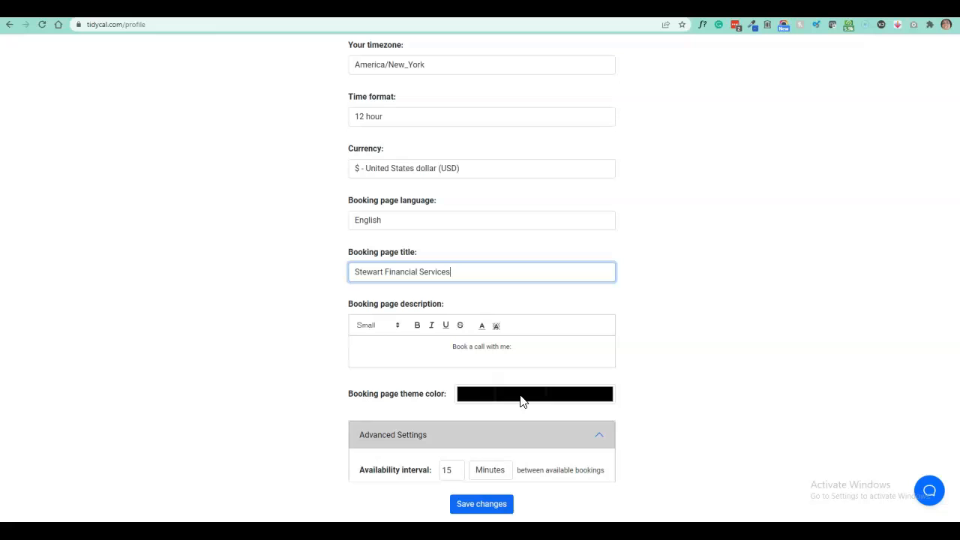
scroll(523, 401, down, 2)
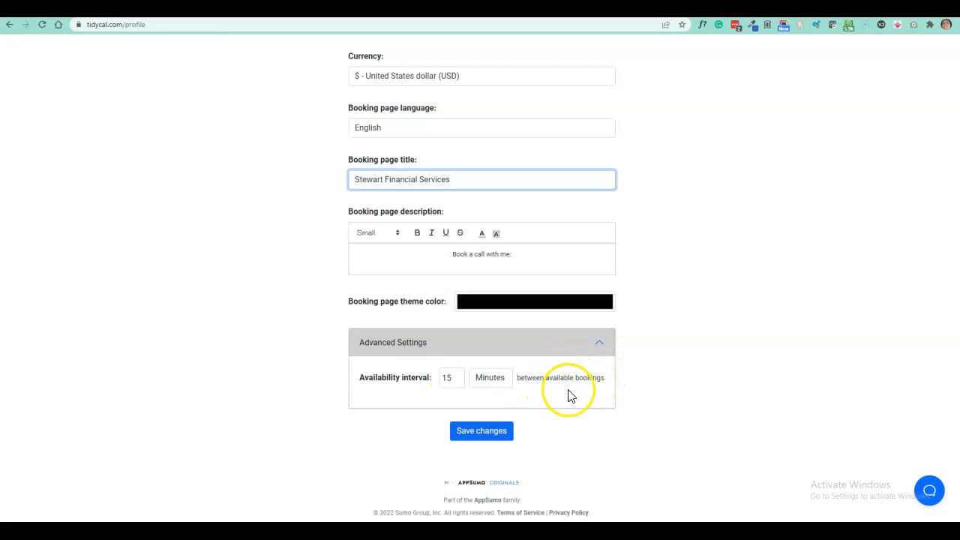
click(458, 376)
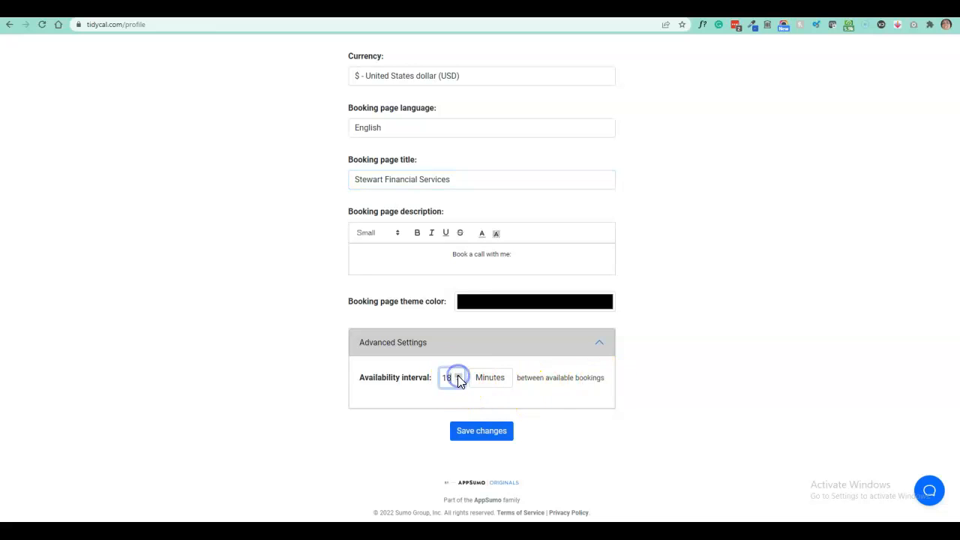
click(448, 378)
text(30)
double_click(451, 377)
text(15)
click(403, 370)
- Change the booking page theme color to a dark purple
click(580, 304)
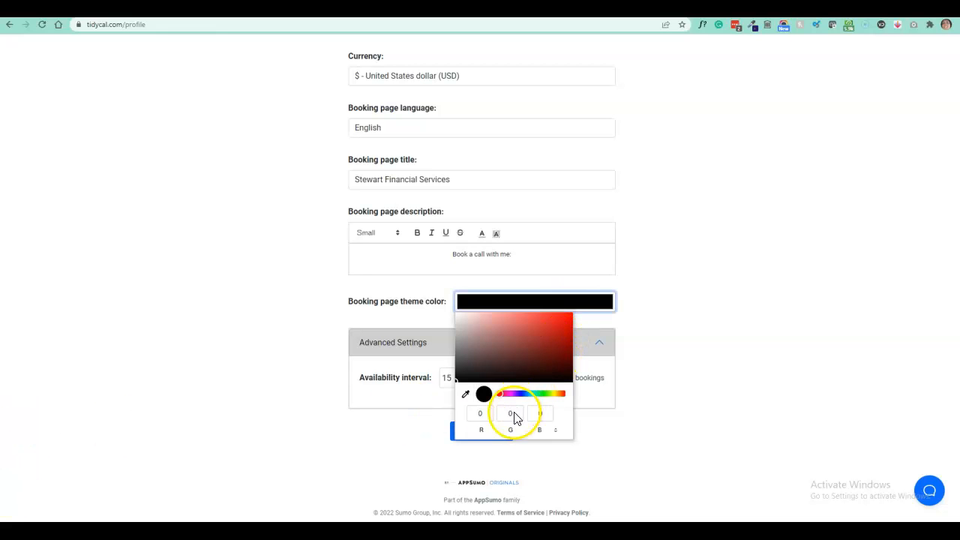
click(555, 432)
click(519, 396)
click(541, 343)
click(548, 336)
click(550, 335)
click(556, 335)
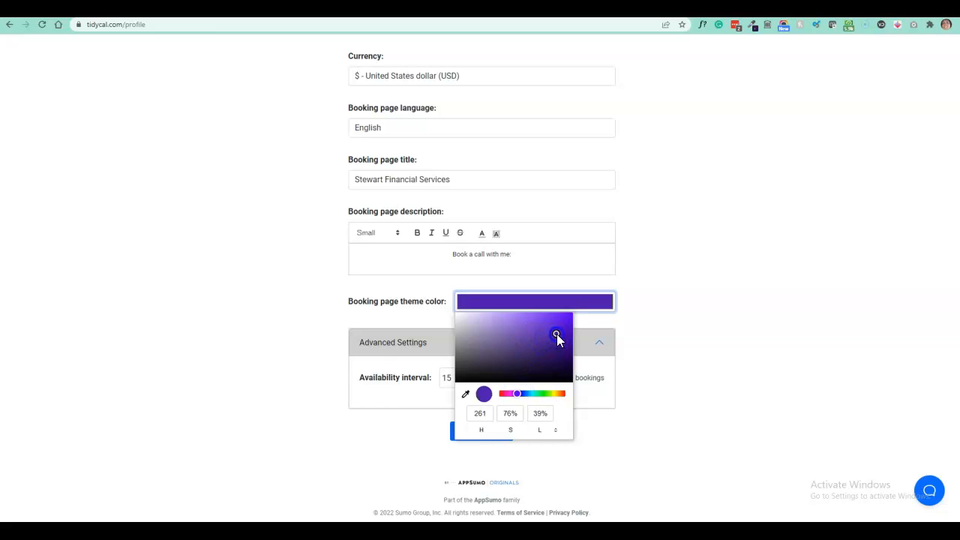
drag(559, 337, 557, 348)
click(654, 304)
click(488, 435)
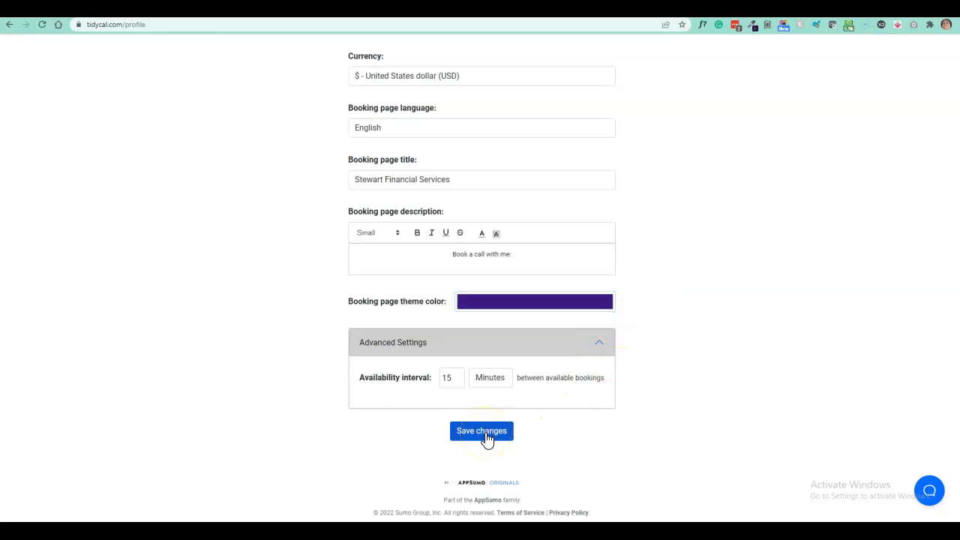
- Upload the Stewart Financial Services logo as the profile picture and save the profile changes
scroll(664, 420, up, 6)
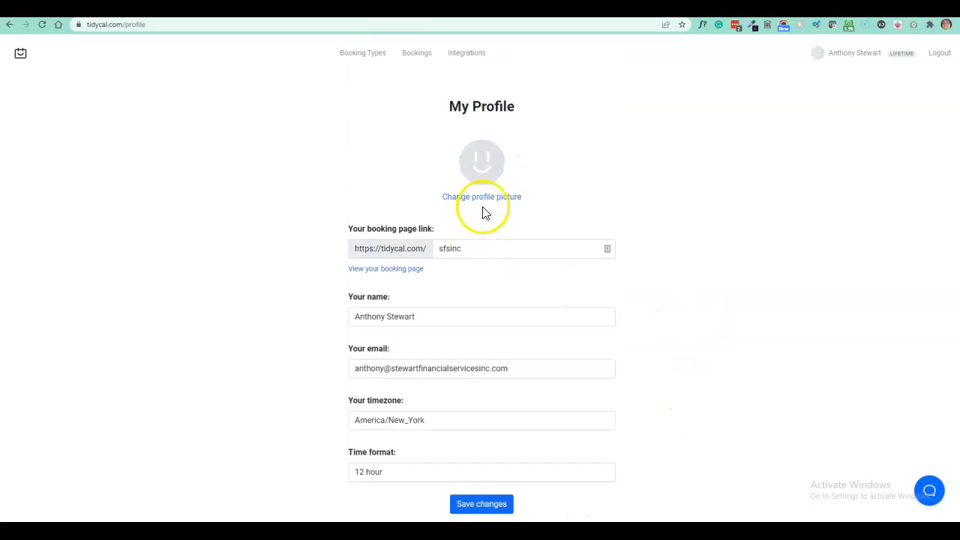
click(488, 200)
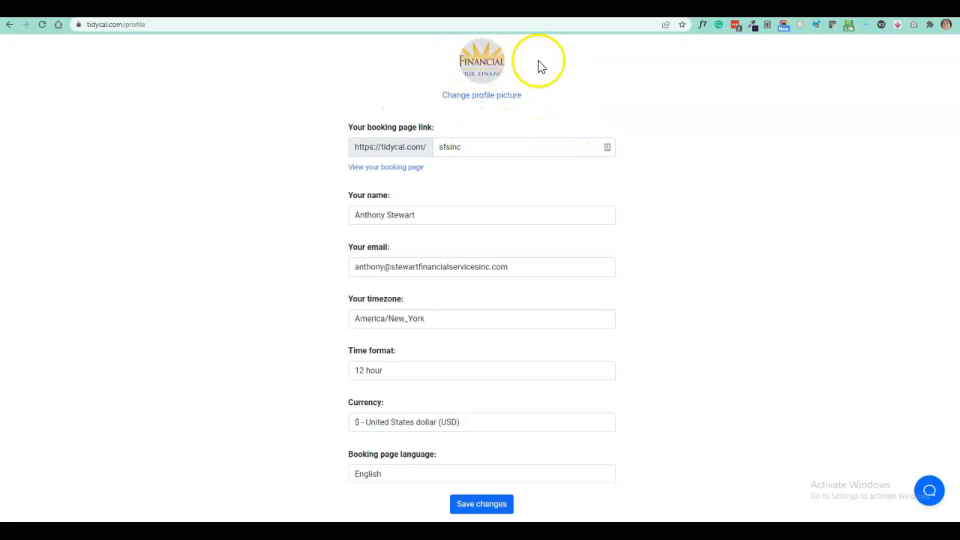
scroll(697, 283, down, 5)
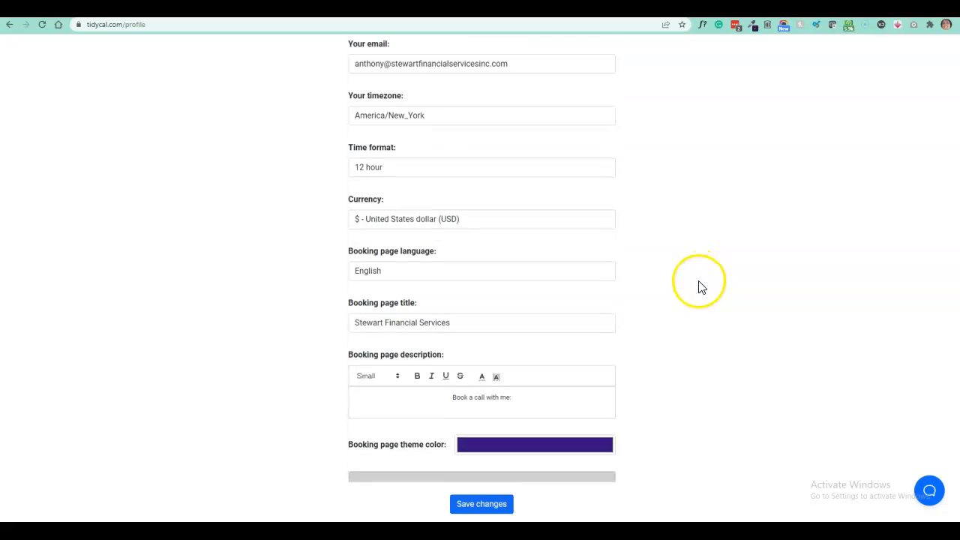
click(483, 433)
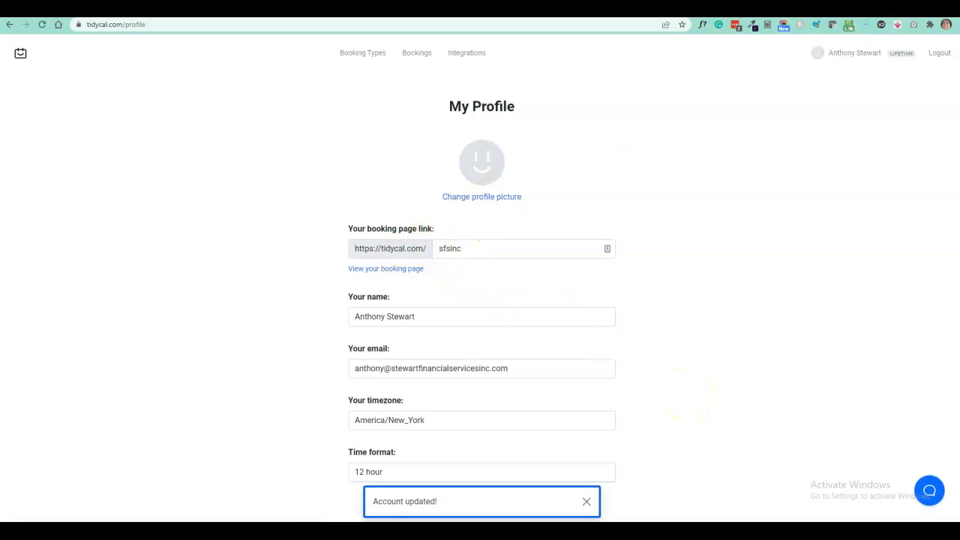
drag(427, 251, 336, 246)
key(ctrl+c)
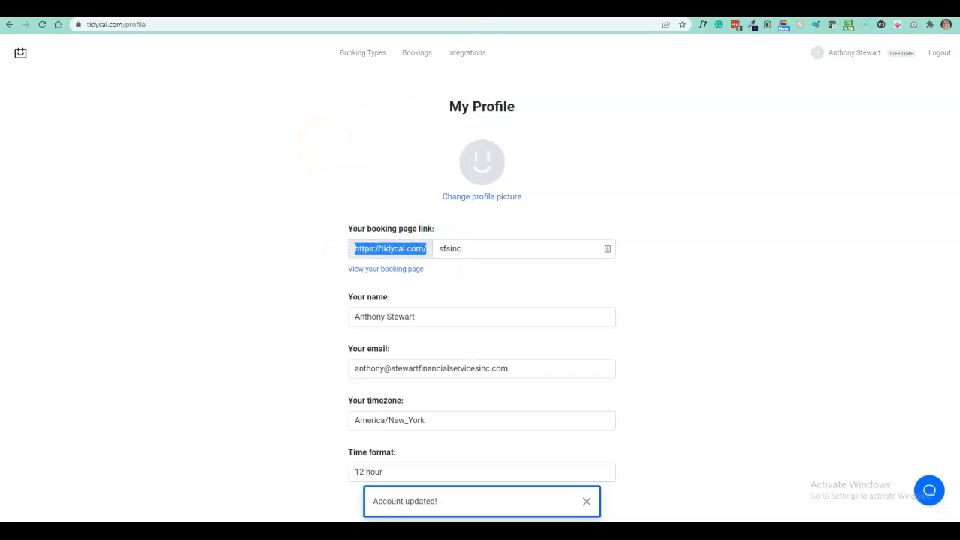
key(ctrl+t)
click(228, 25)
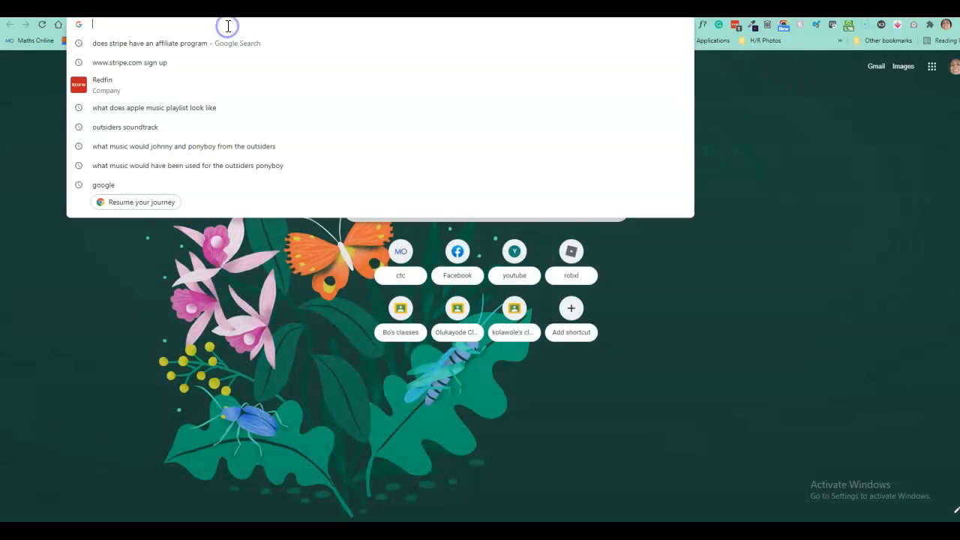
key(ctrl+v)
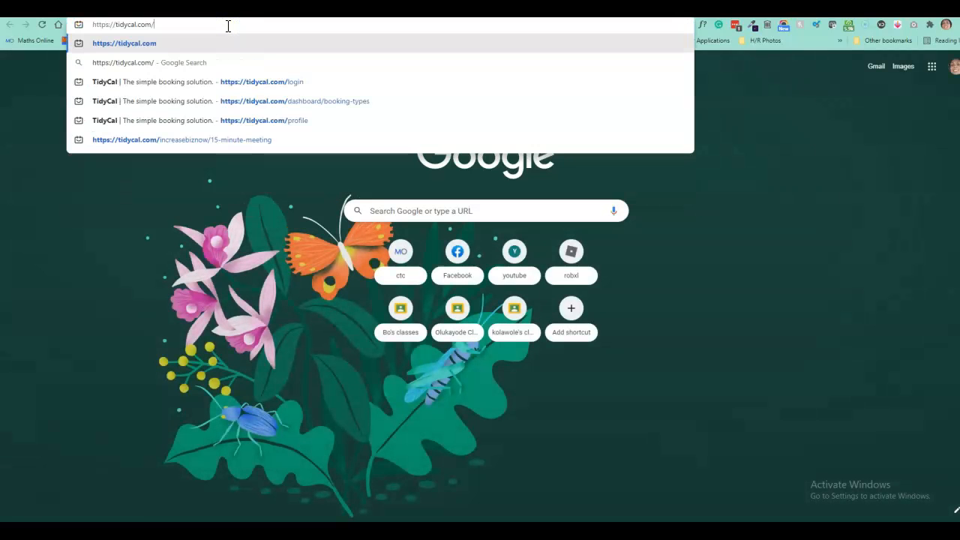
text(sfsinc)
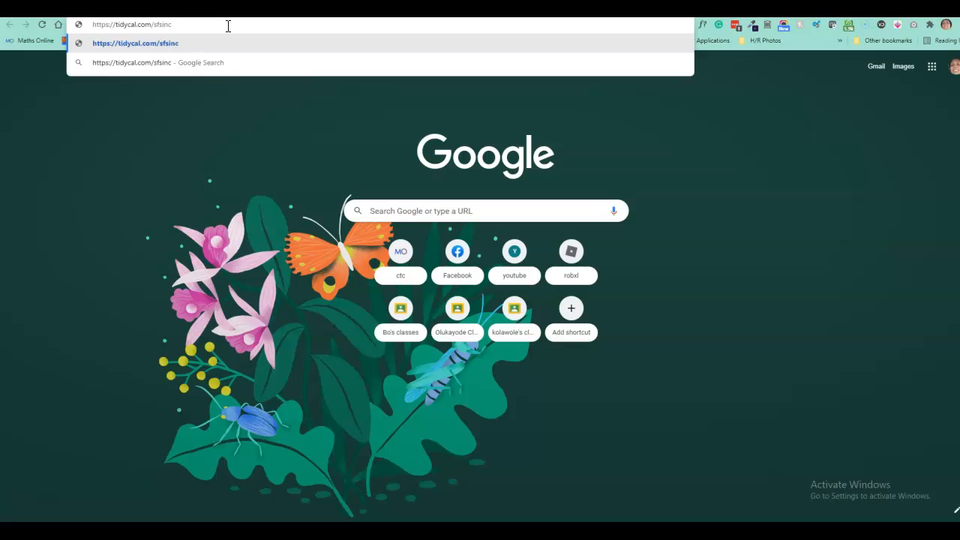
key(Return)
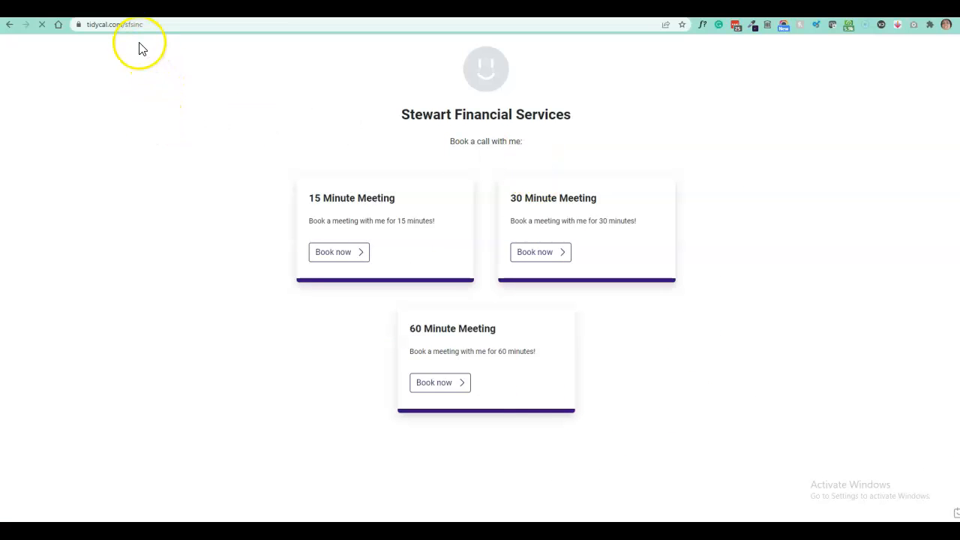
click(155, 24)
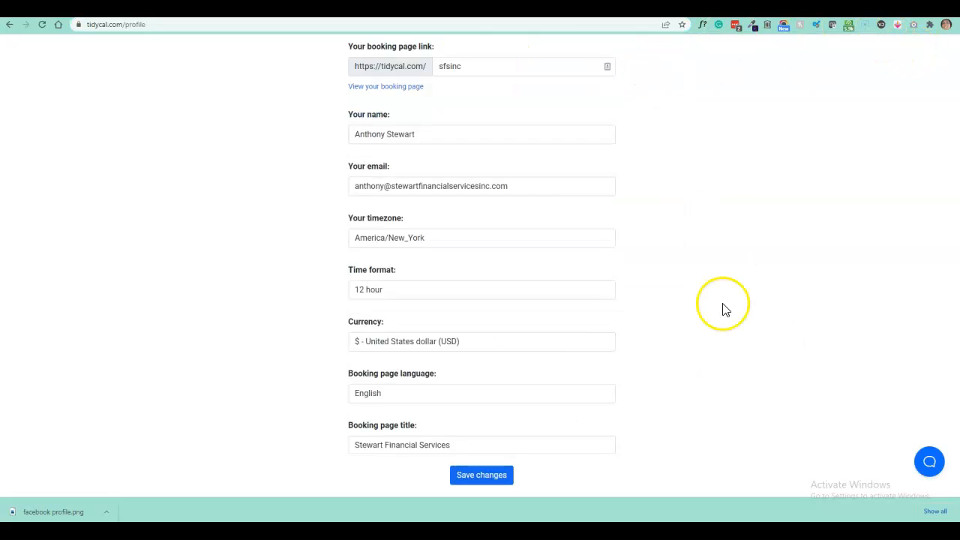
scroll(725, 315, down, 2)
scroll(646, 416, up, 2)
scroll(653, 416, down, 4)
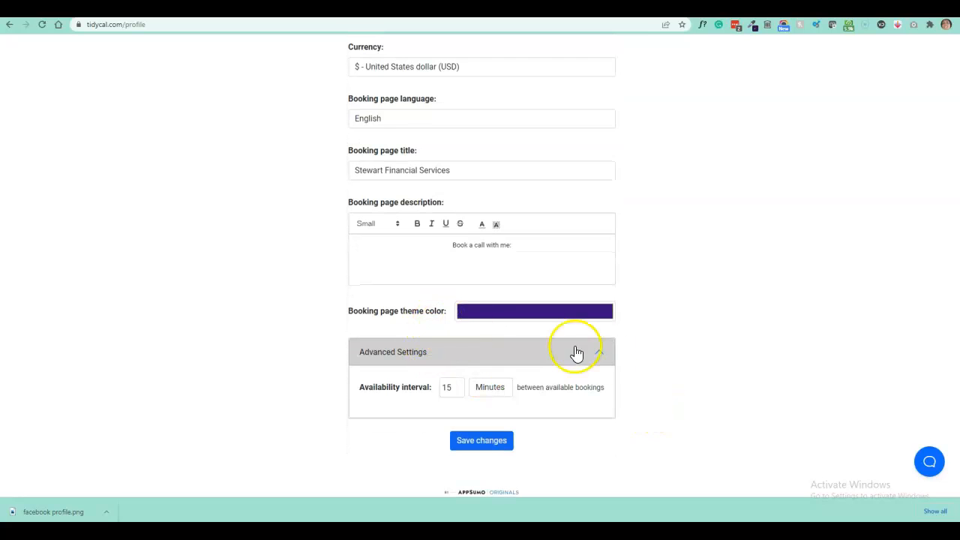
scroll(605, 360, down, 1)
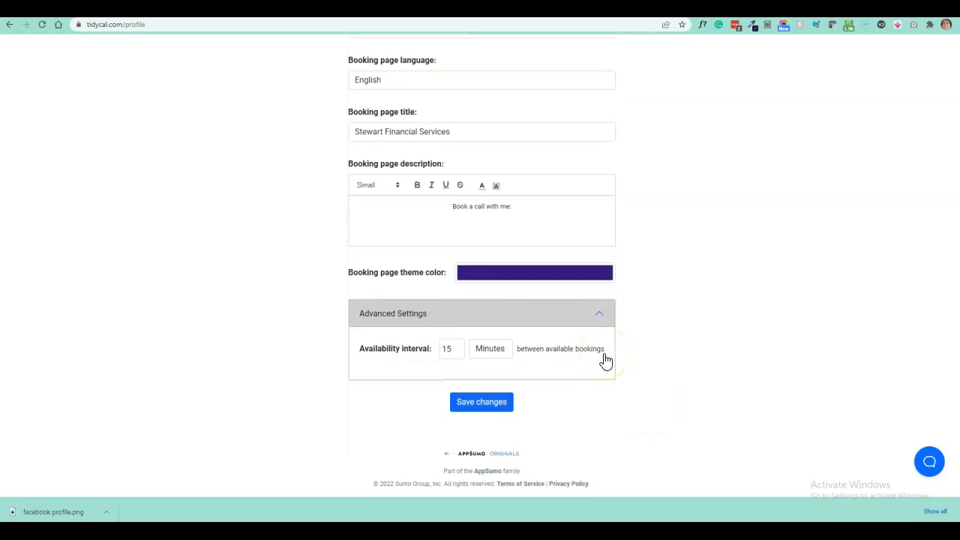
- Open the 15 Minute Meeting booking type for editing and rename the event to "Discovery meeting"
scroll(616, 358, up, 8)
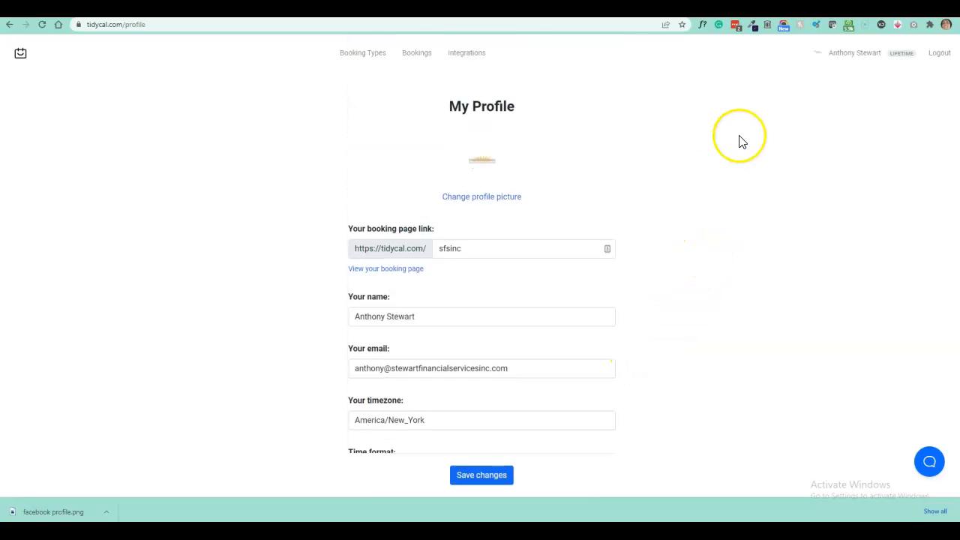
click(364, 59)
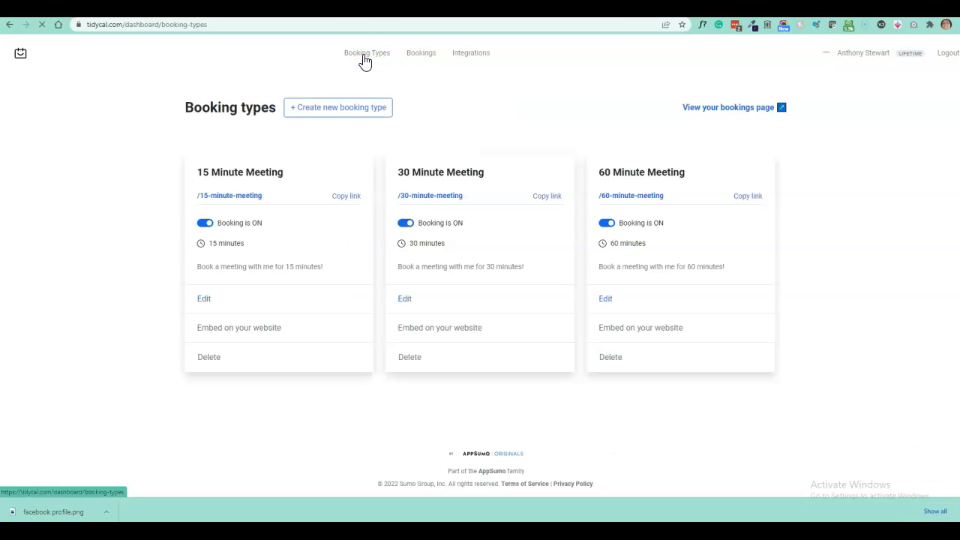
click(205, 301)
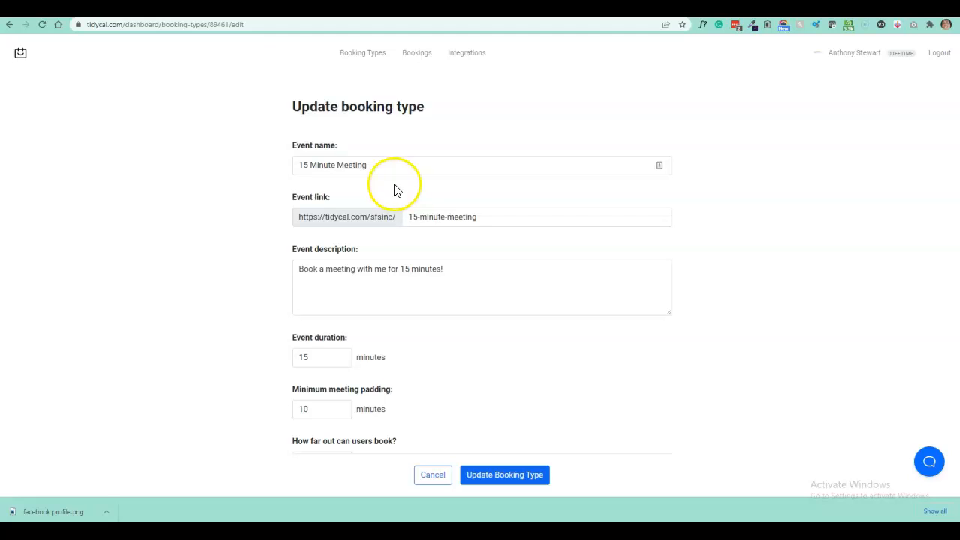
drag(387, 163, 220, 168)
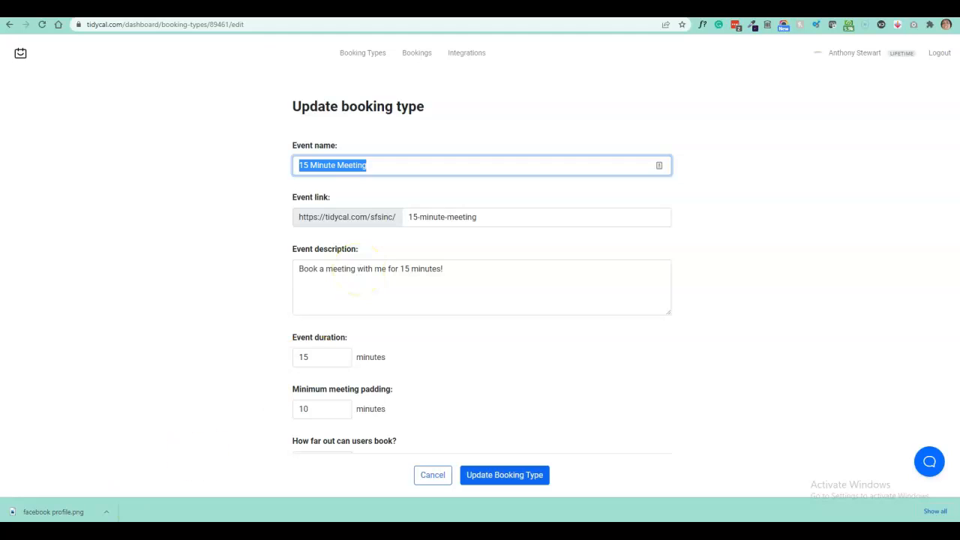
text(Discovery meeting)
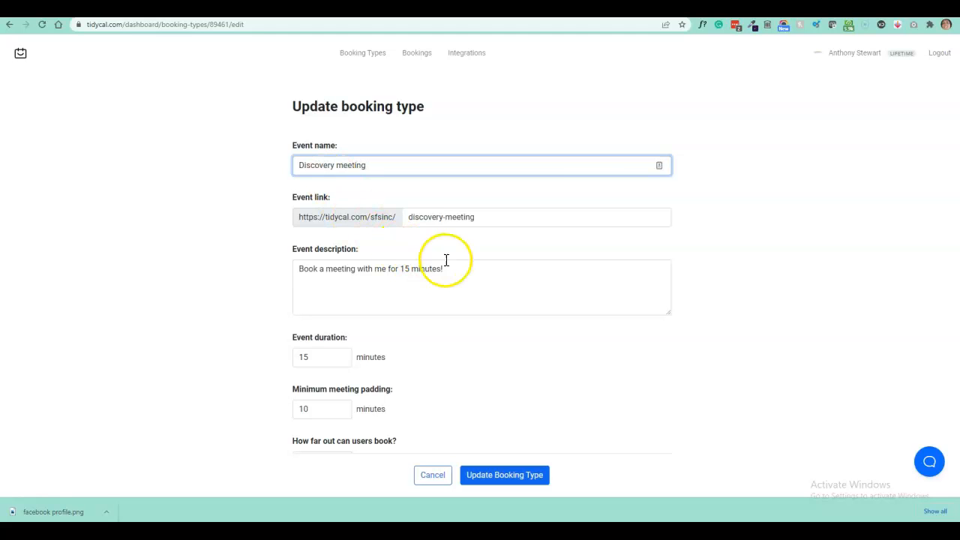
- Replace the event description with the text "This meeting is the initial stage for co"
drag(300, 269, 470, 268)
text(Th)
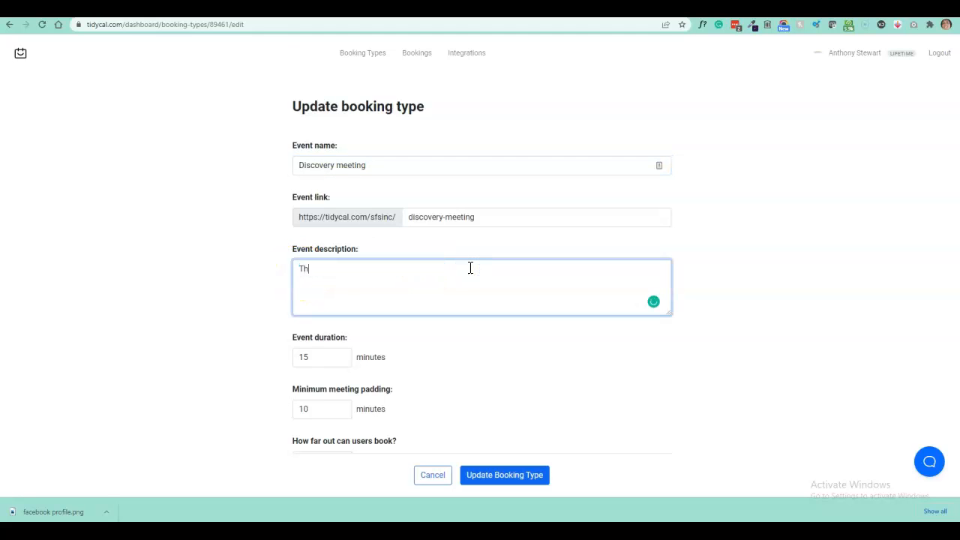
text(is meeting is the initial stage)
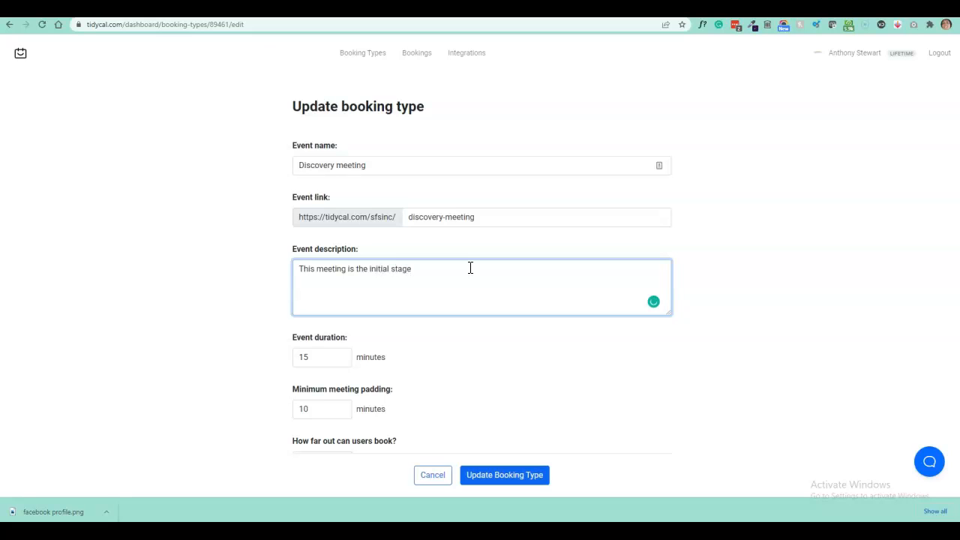
text( for co)
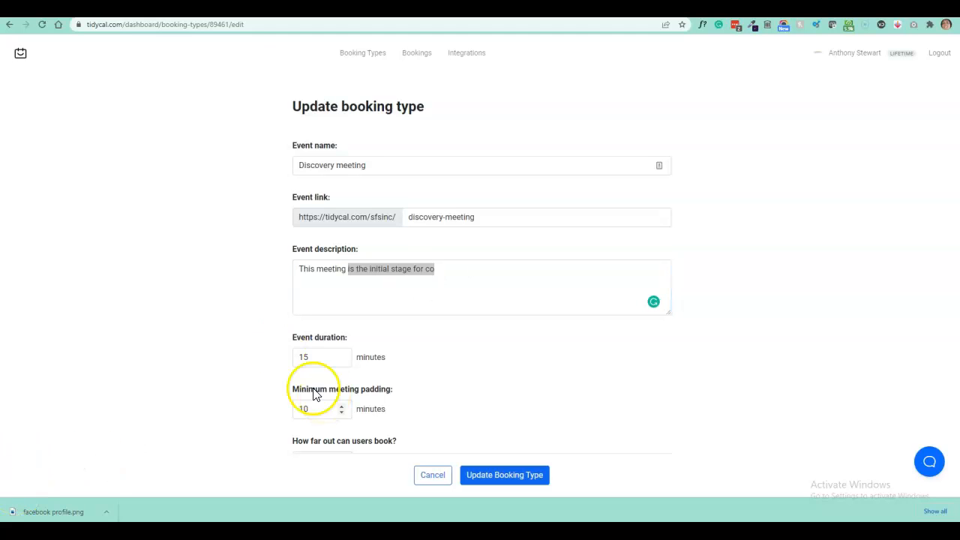
- Delete everything after "This meeting is" in the event description
click(444, 276)
key(BackSpace)
key(BackSpace)
key(BackSpace)
key(BackSpace)
key(BackSpace)
key(BackSpace)
key(BackSpace)
key(BackSpace)
key(BackSpace)
key(BackSpace)
key(BackSpace)
key(BackSpace)
key(BackSpace)
key(BackSpace)
key(BackSpace)
key(BackSpace)
key(BackSpace)
key(BackSpace)
key(BackSpace)
key(BackSpace)
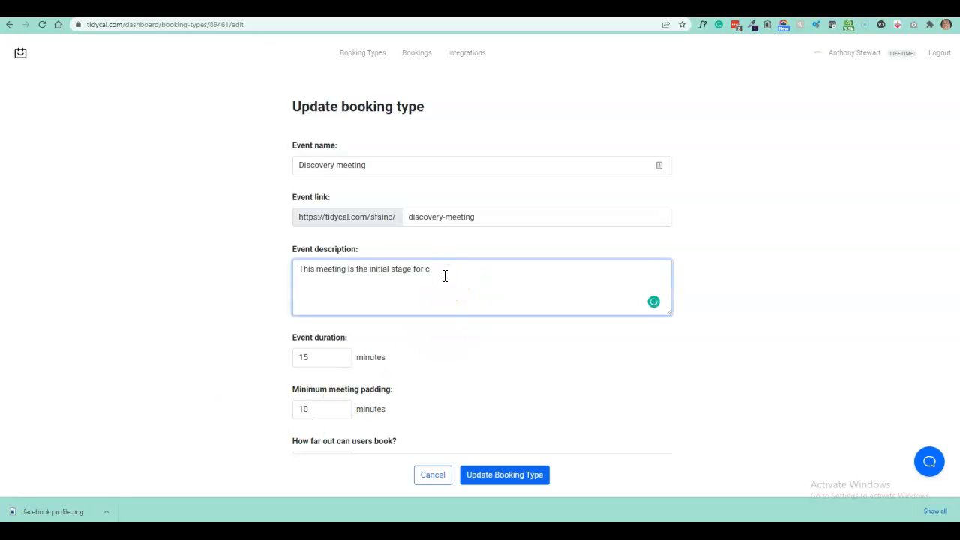
key(BackSpace)
key(BackSpace)
key(BackSpace)
- Complete the event description with "for anyone interested in becoming an agent with Stewart Financial Services."
text(for anyone interested in th)
click(461, 270)
key(BackSpace)
text(becoming an agent with Stewart Financia)
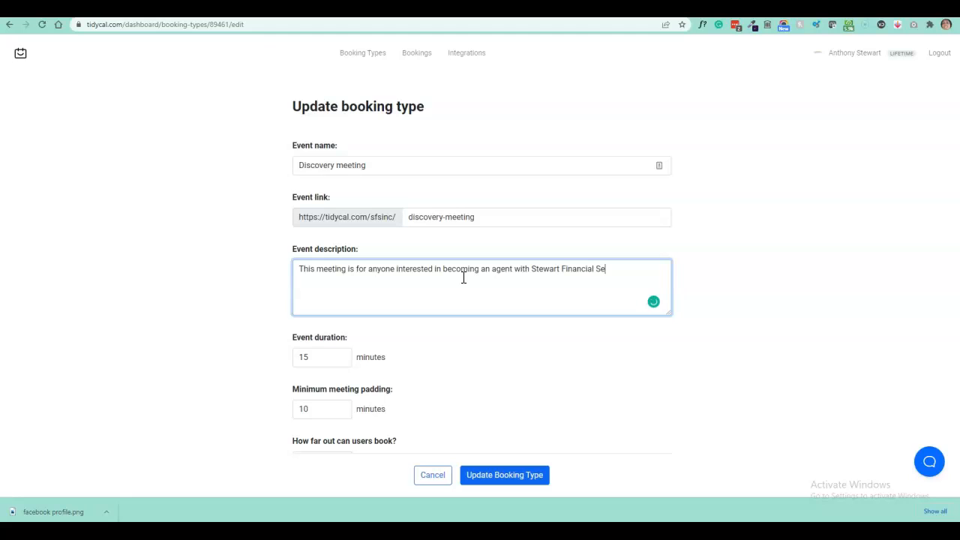
text(l Services.)
click(452, 350)
scroll(452, 349, down, 2)
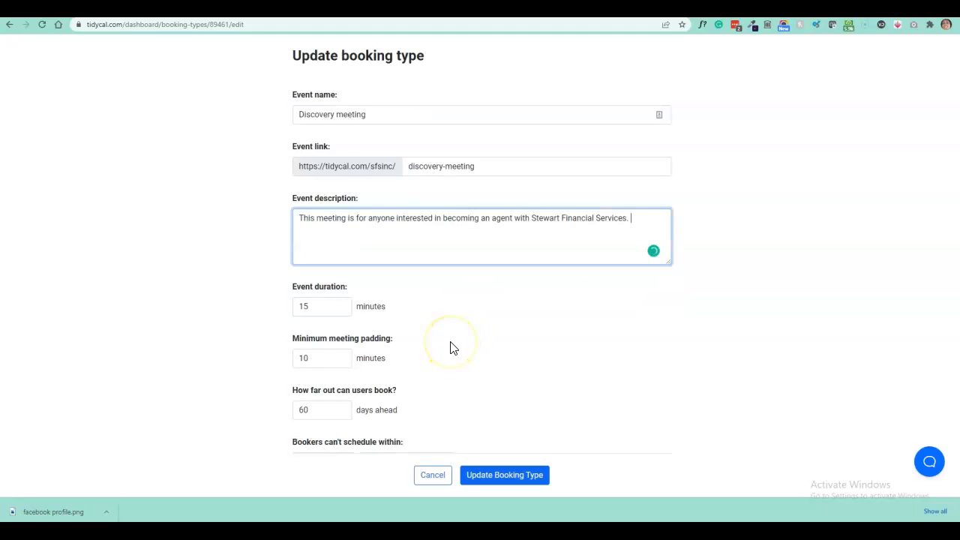
- Review the booking type's duration, padding, booking window, weekly availability, question, redirect and payment settings
scroll(453, 350, down, 1)
click(338, 360)
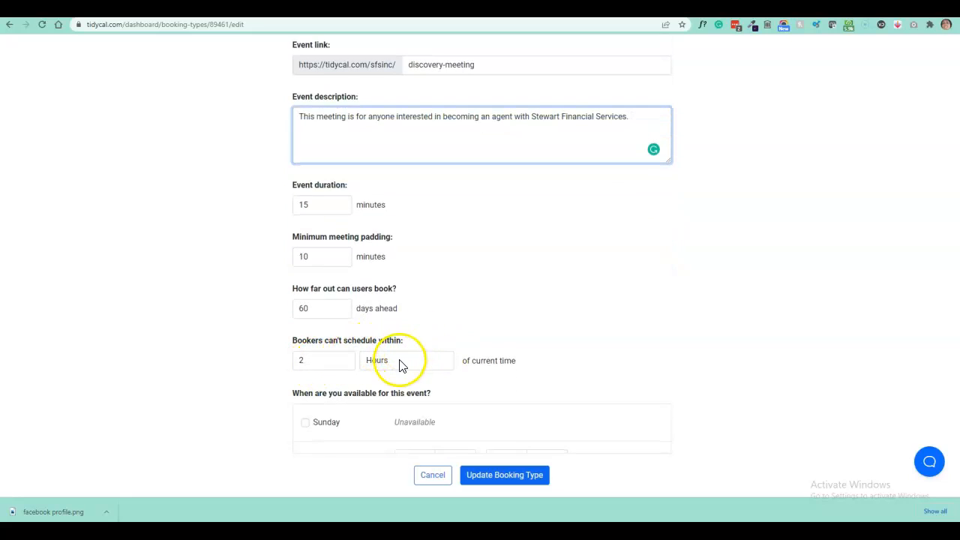
scroll(390, 354, down, 2)
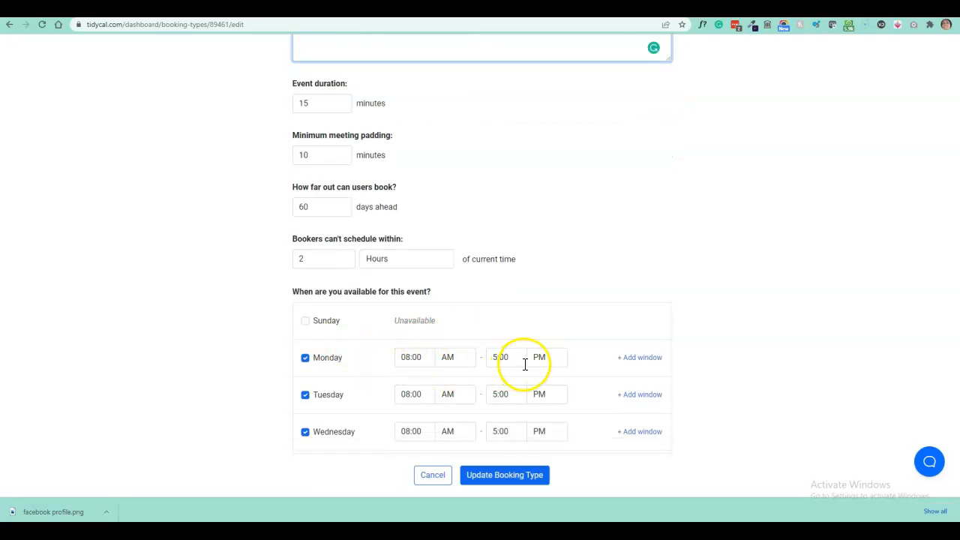
scroll(525, 365, down, 1)
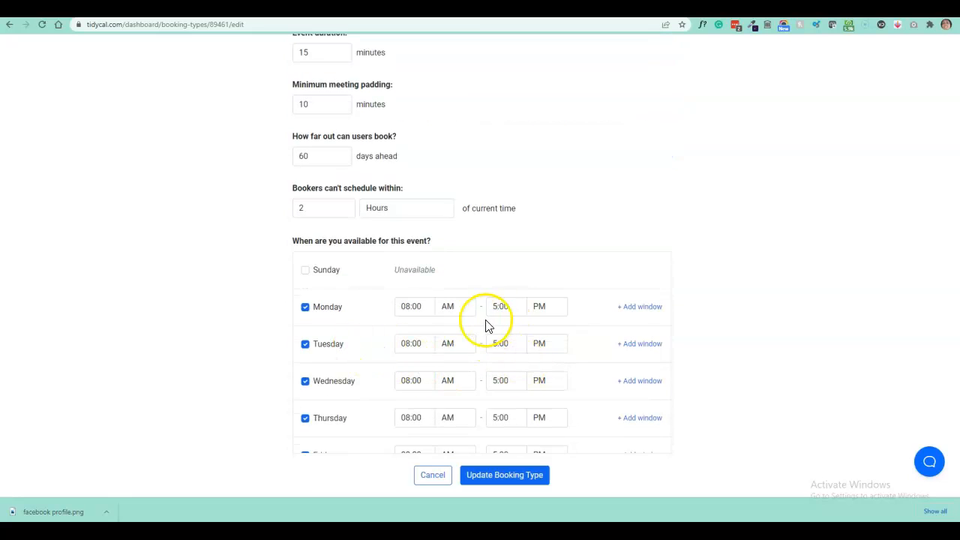
scroll(491, 346, down, 4)
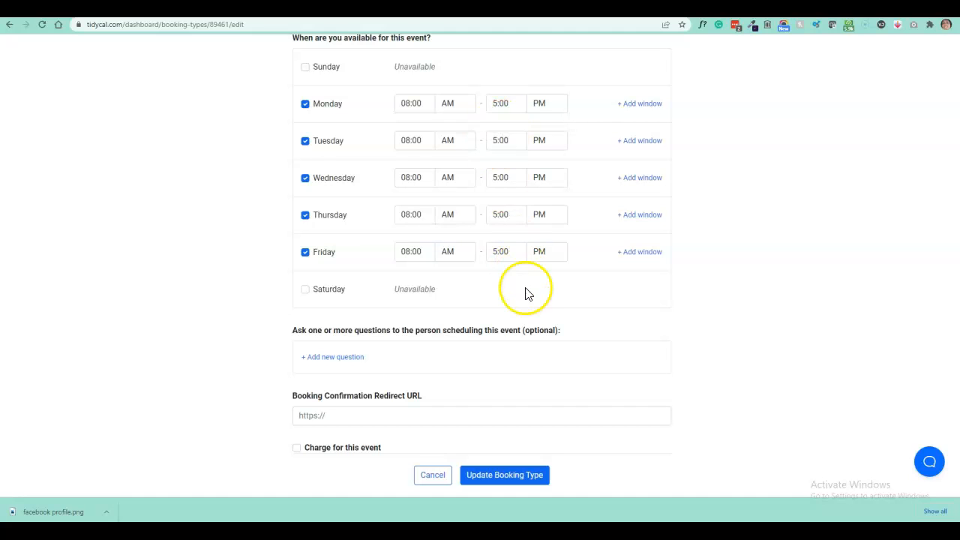
scroll(527, 292, down, 3)
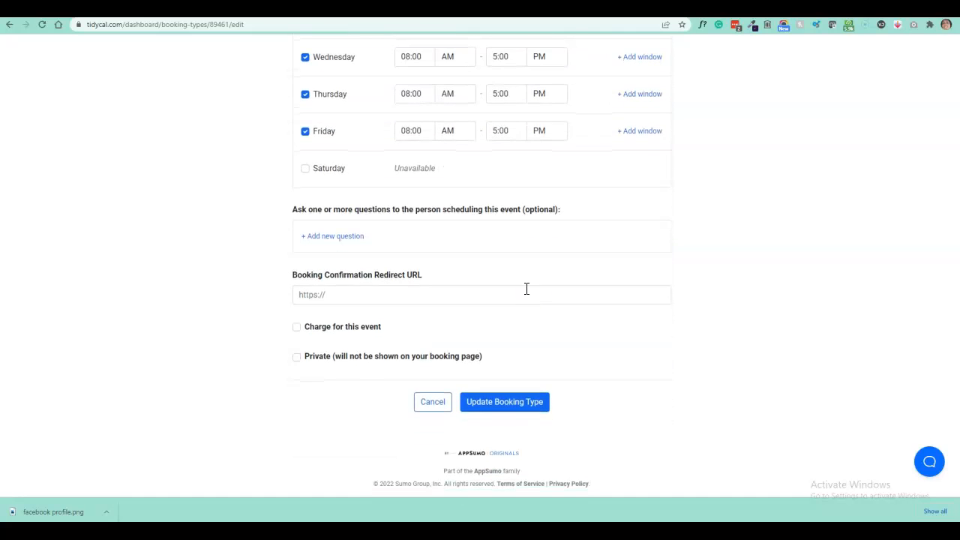
scroll(527, 289, up, 4)
scroll(526, 289, up, 6)
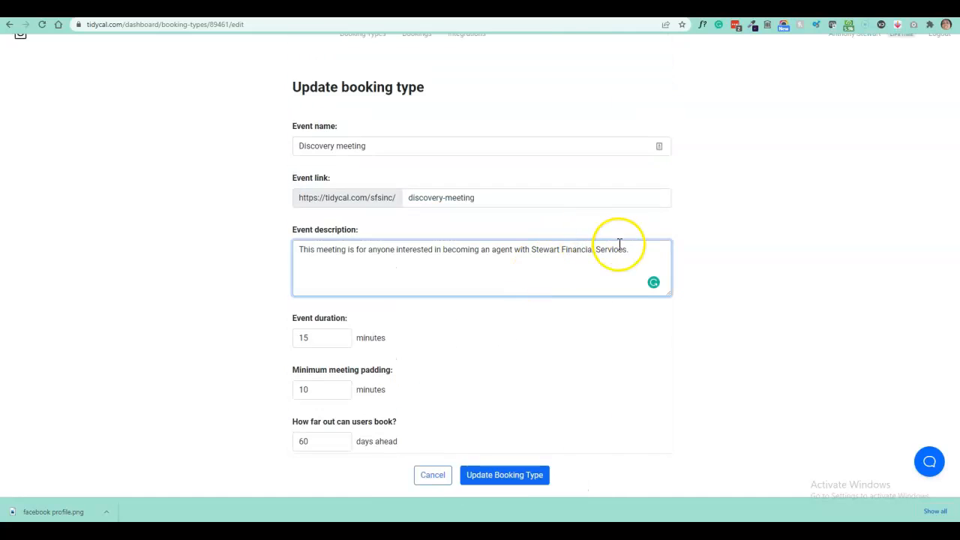
- Continue the event description with "A representative from our company will be contacting you by phone for this"
text(A representative from Stw)
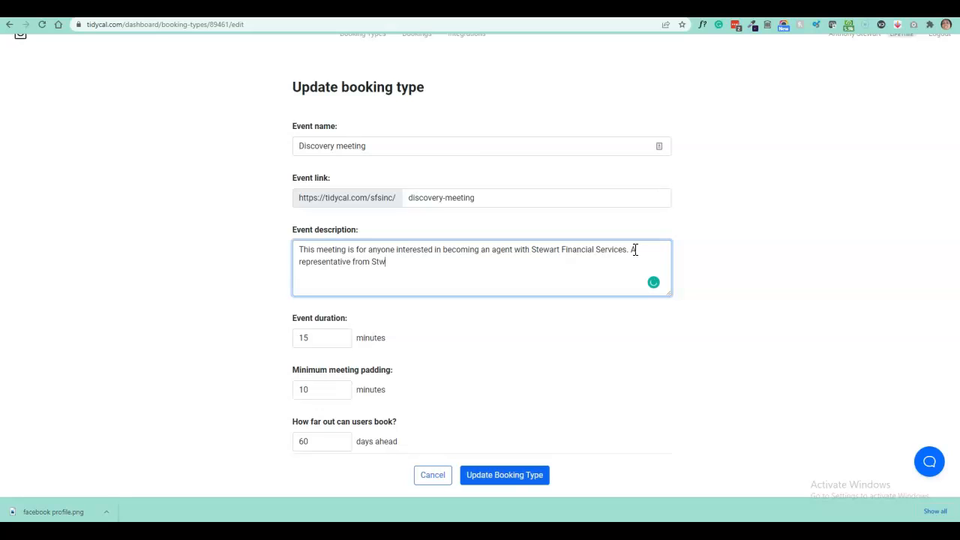
text(wa)
key(BackSpace)
key(BackSpace)
key(BackSpace)
key(BackSpace)
key(BackSpace)
key(BackSpace)
text(op)
text(ur)
text( company wil)
text(l be cont)
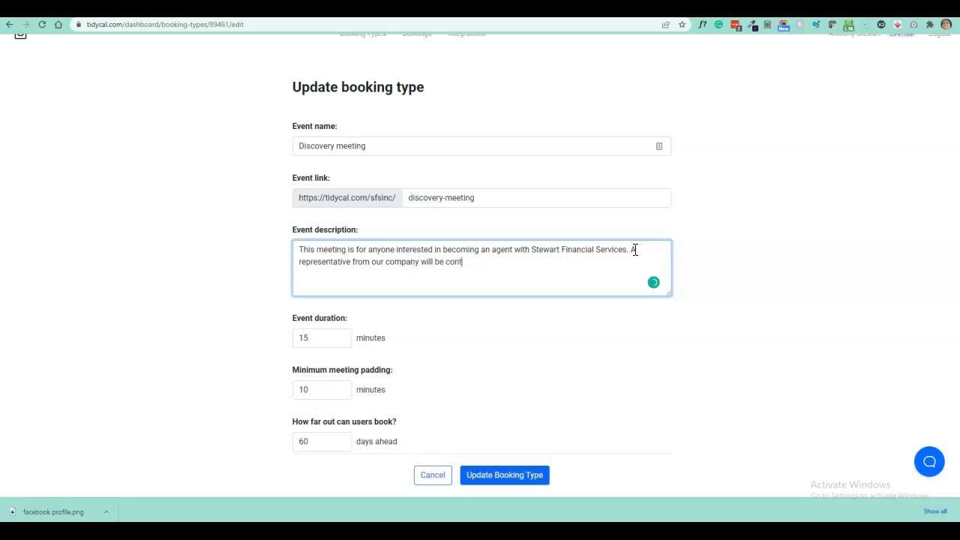
text(acting you by phone for this )
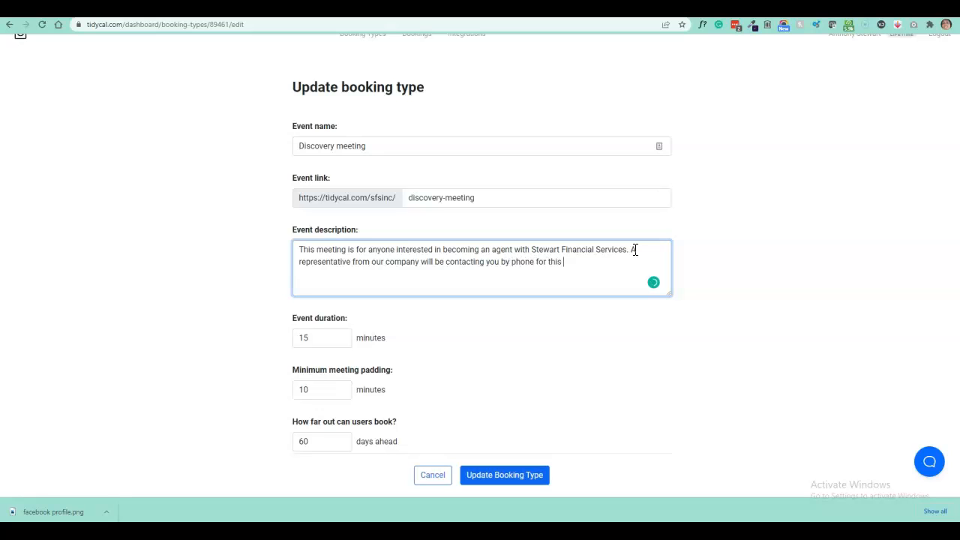
- Finish the event description with "meeting. Please make sure to block off at-least 15 mintues for this call."
text(meeting. Please make sure to bo)
key(BackSpace)
text(lock o)
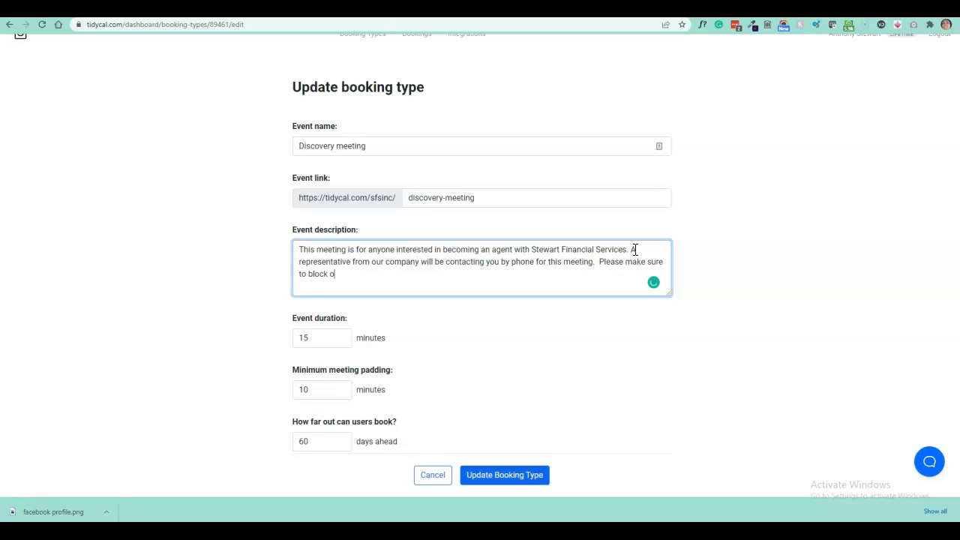
text(ff at-least 15 mintues for this call.)
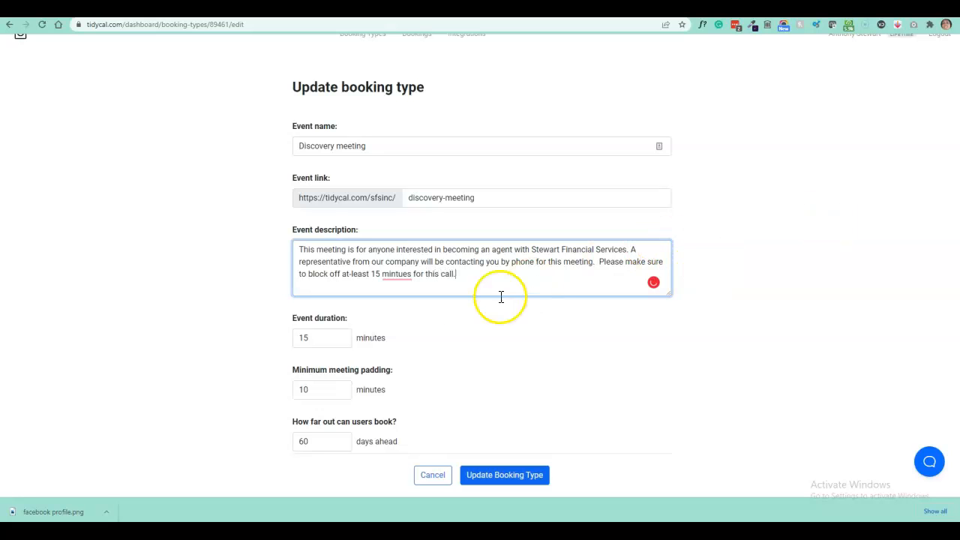
- Correct "mintues" to "minutes" and "at-least" to "at least" in the event description using the suggested spellings
mouse_move(399, 276)
click(406, 294)
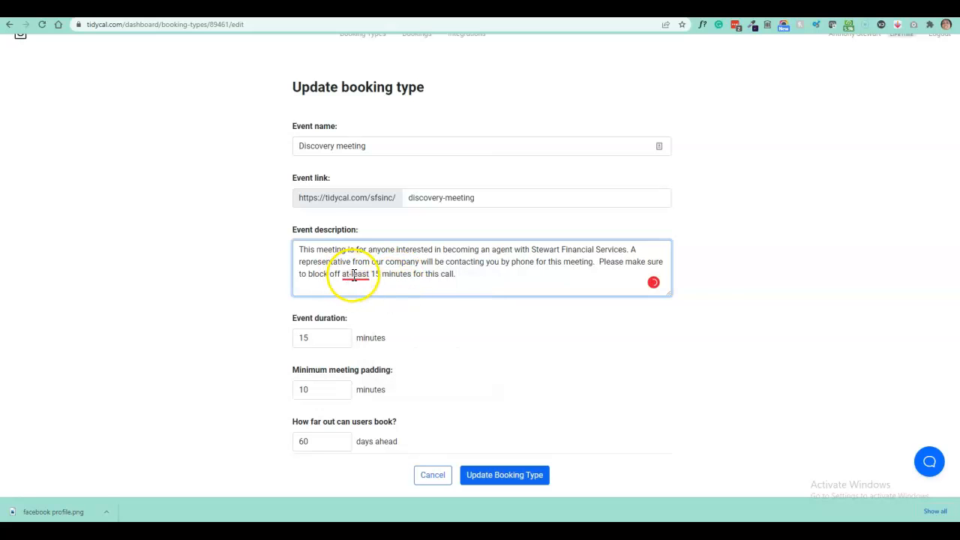
mouse_move(352, 275)
click(363, 303)
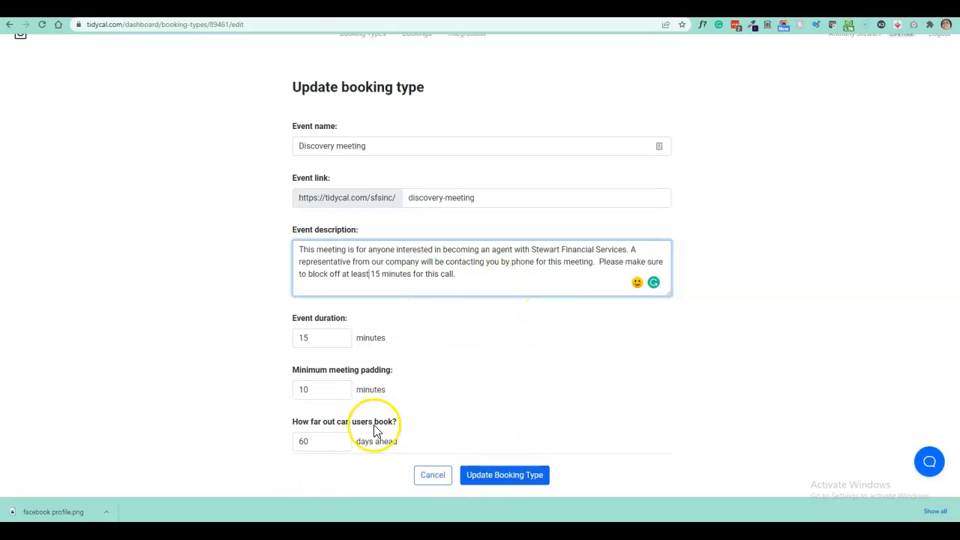
- Add the booking question "Who can we thank for referring you to our business?" and make it required
scroll(457, 365, down, 4)
scroll(460, 366, down, 3)
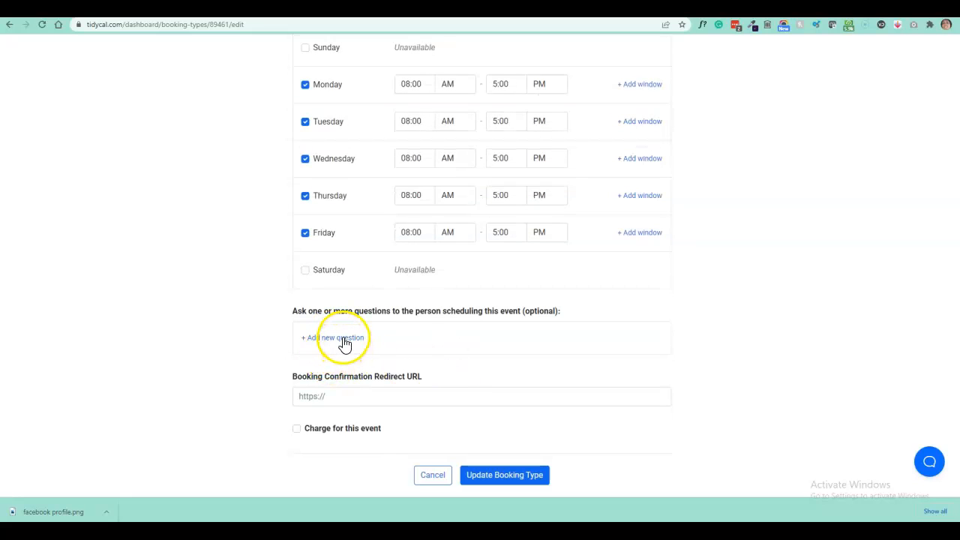
click(345, 344)
click(436, 360)
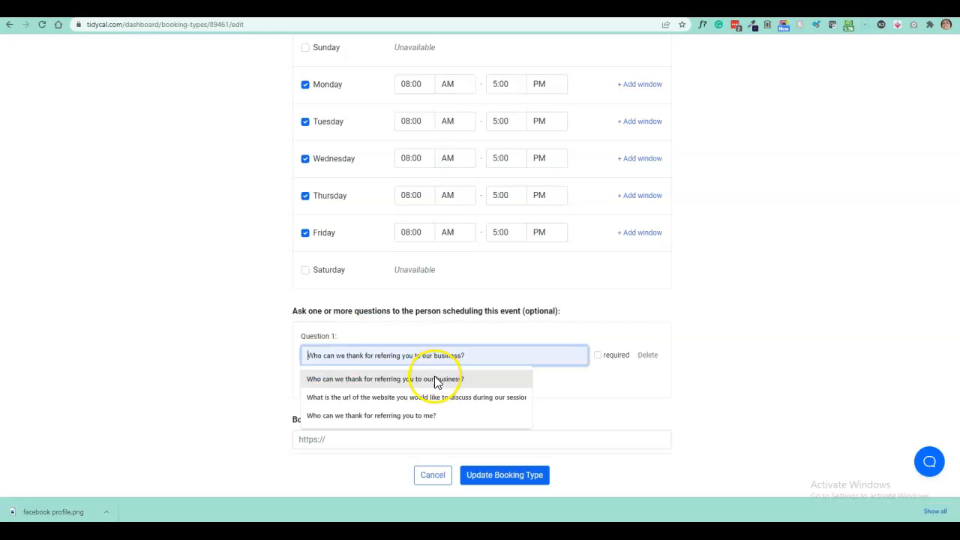
click(436, 380)
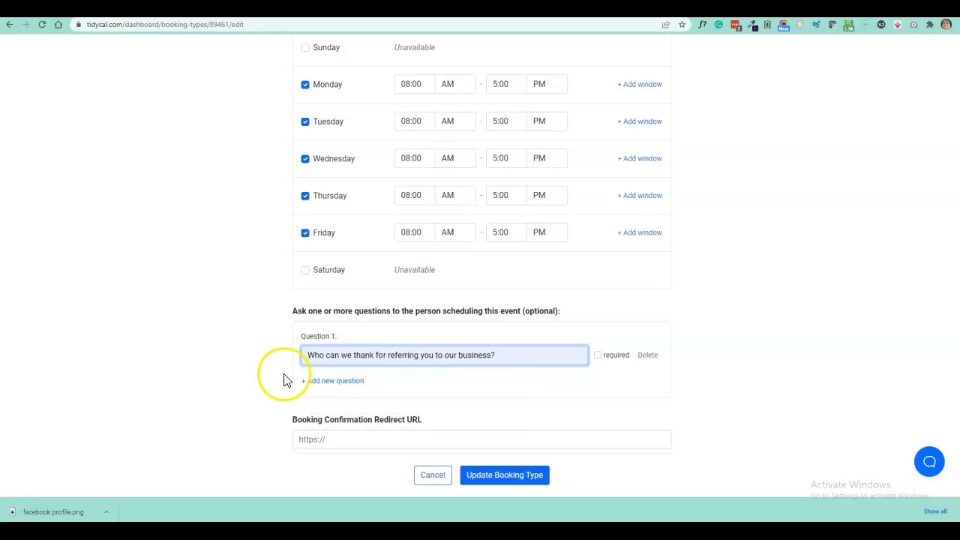
click(598, 356)
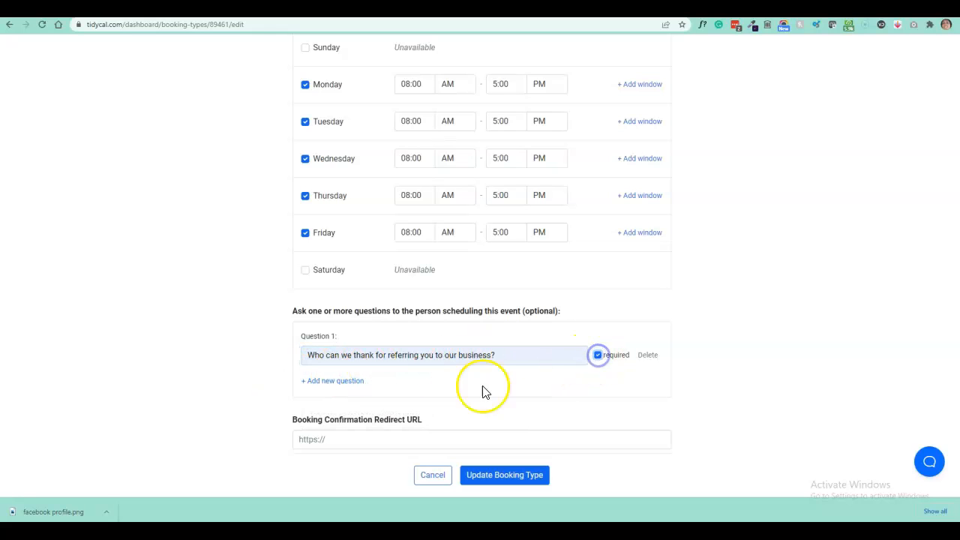
- Add a second question, "What is the best phone number to reach you on for this meeting?", and make it required
click(339, 387)
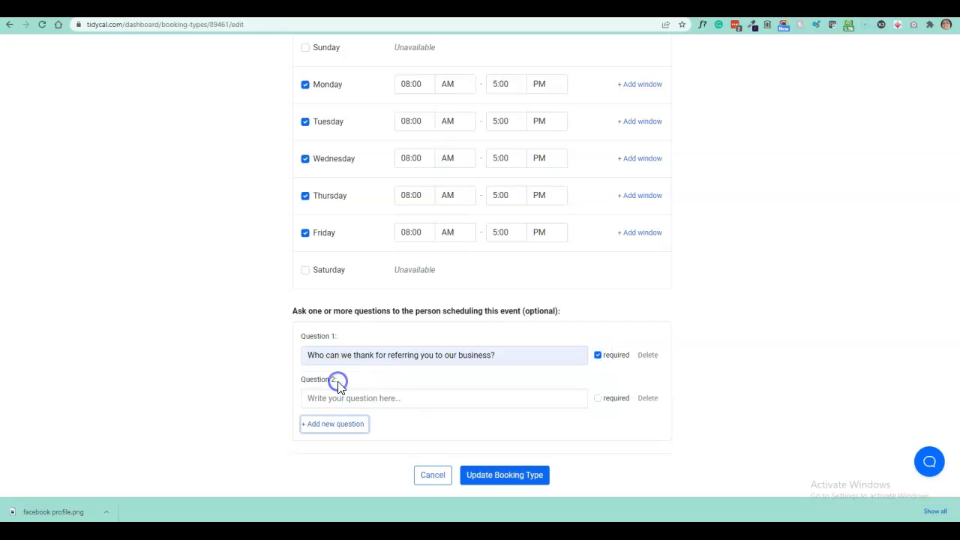
click(355, 398)
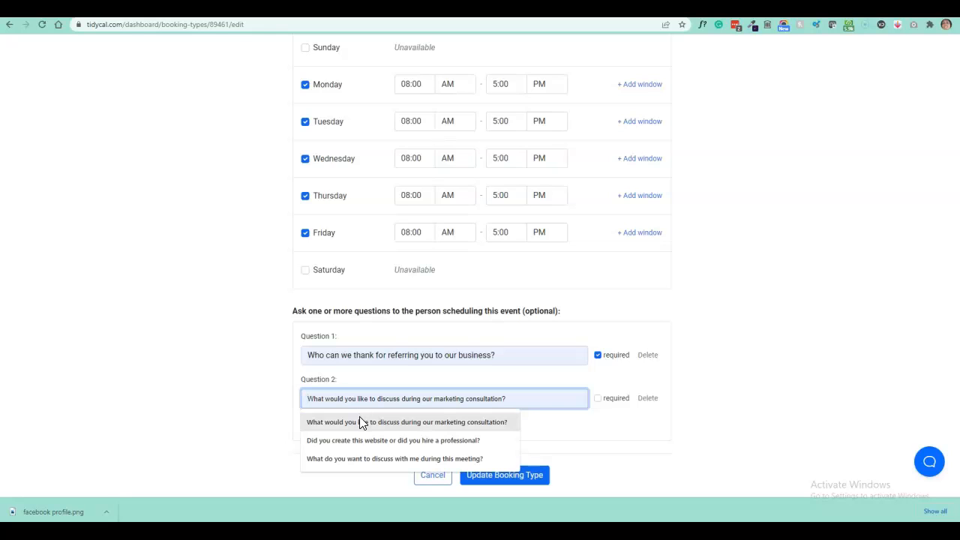
click(489, 399)
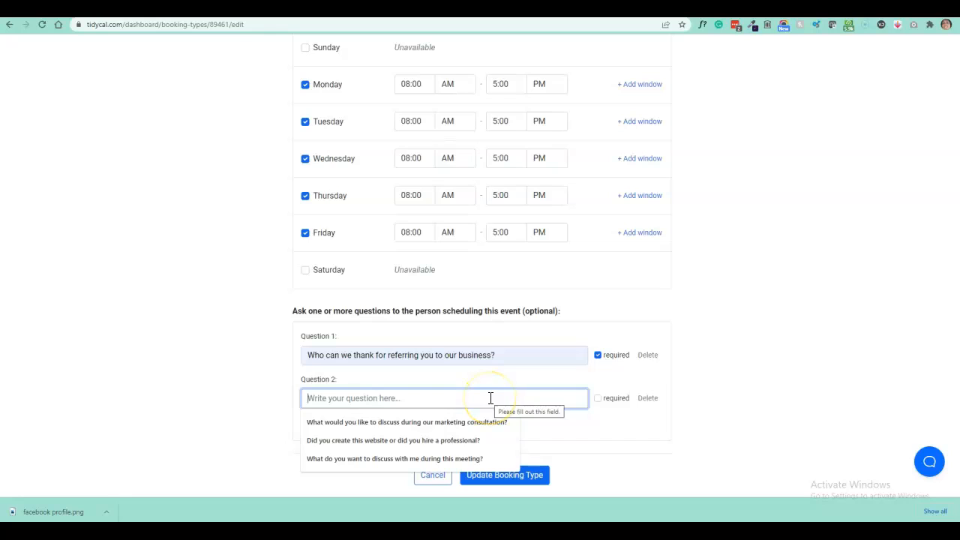
text(What is the b)
text(este)
text(phone numb)
text(er to reac)
text(h you )
text(on for this meeting)
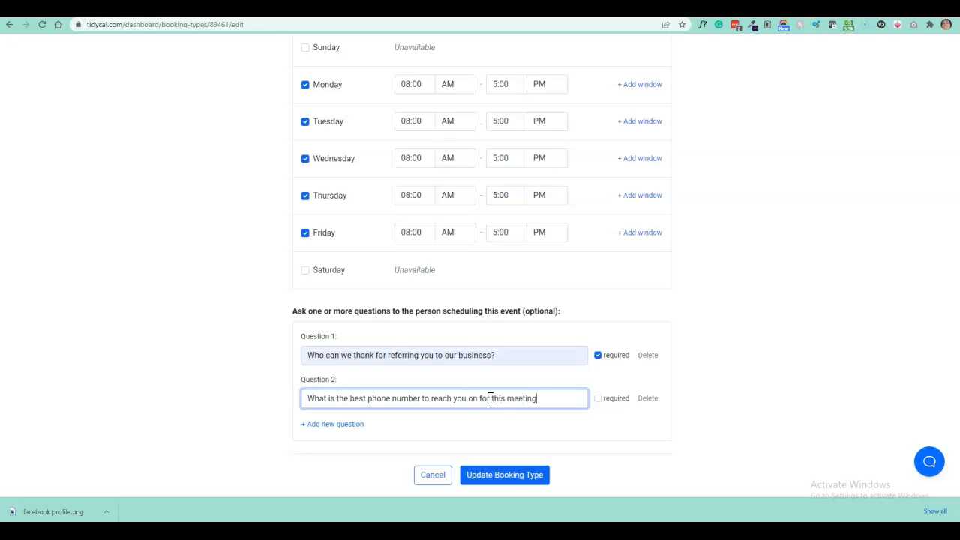
click(597, 399)
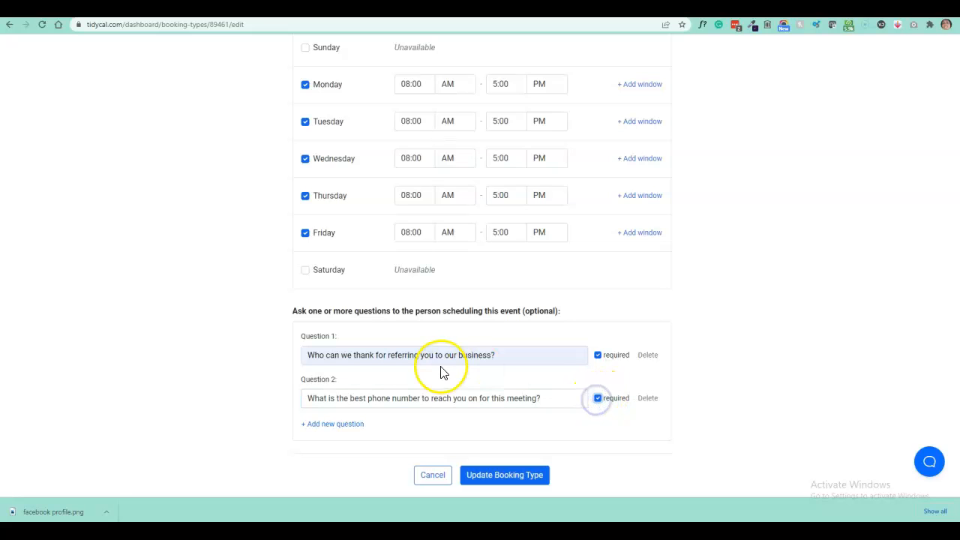
scroll(437, 373, down, 1)
click(333, 323)
click(388, 340)
click(412, 383)
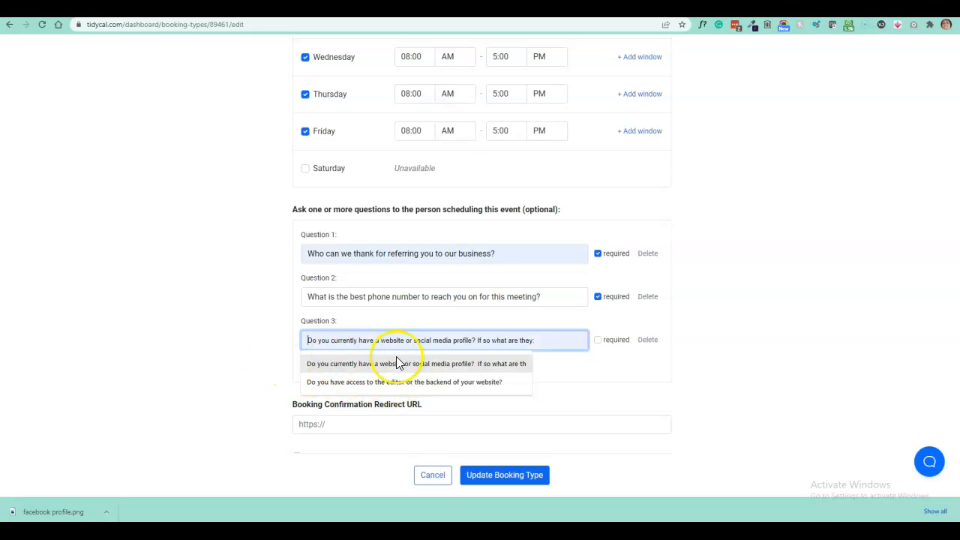
click(650, 341)
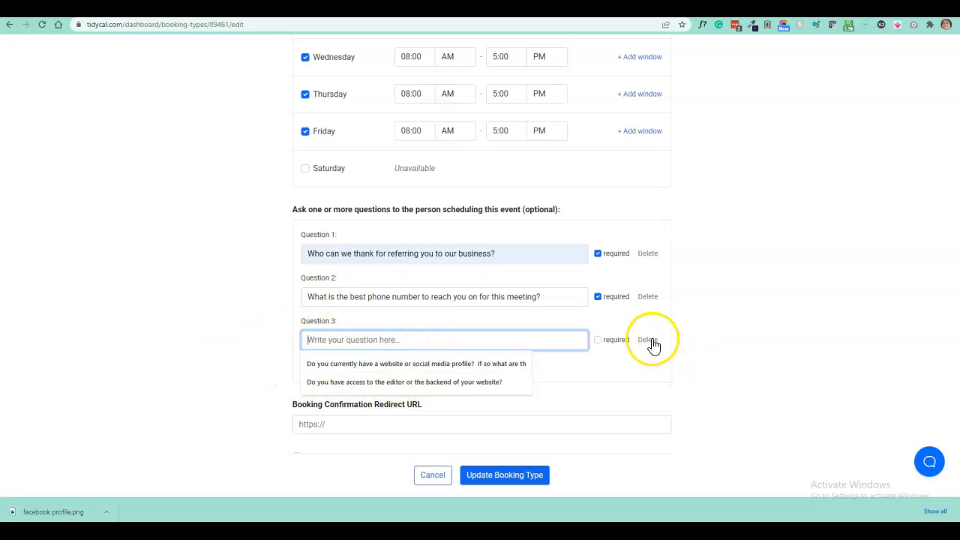
- Add a third, optional booking question reading "Are you currently an agent?"
click(323, 324)
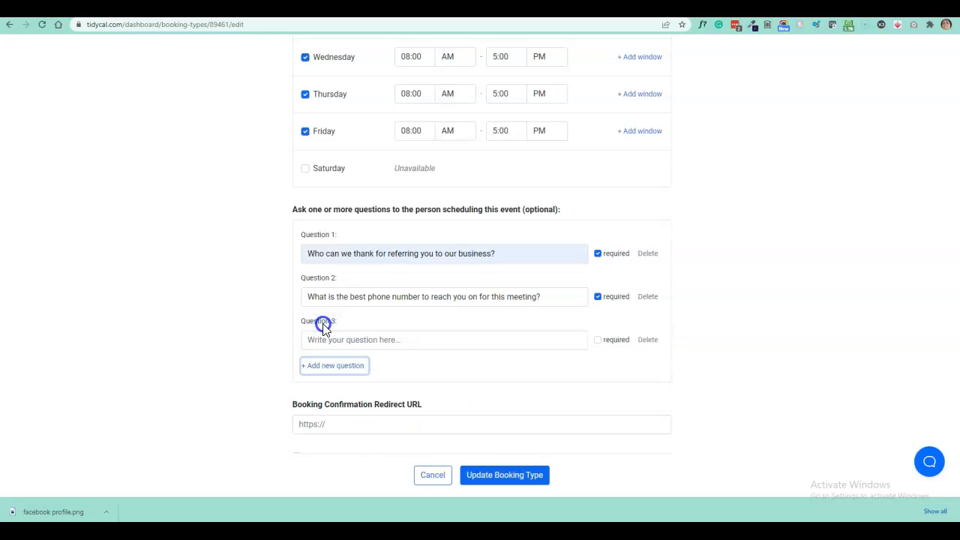
click(330, 339)
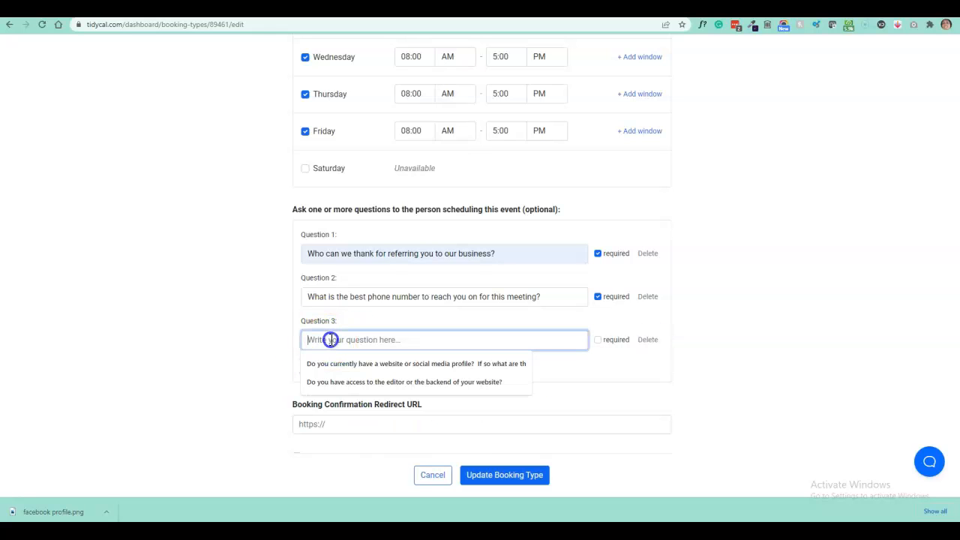
text(Are you )
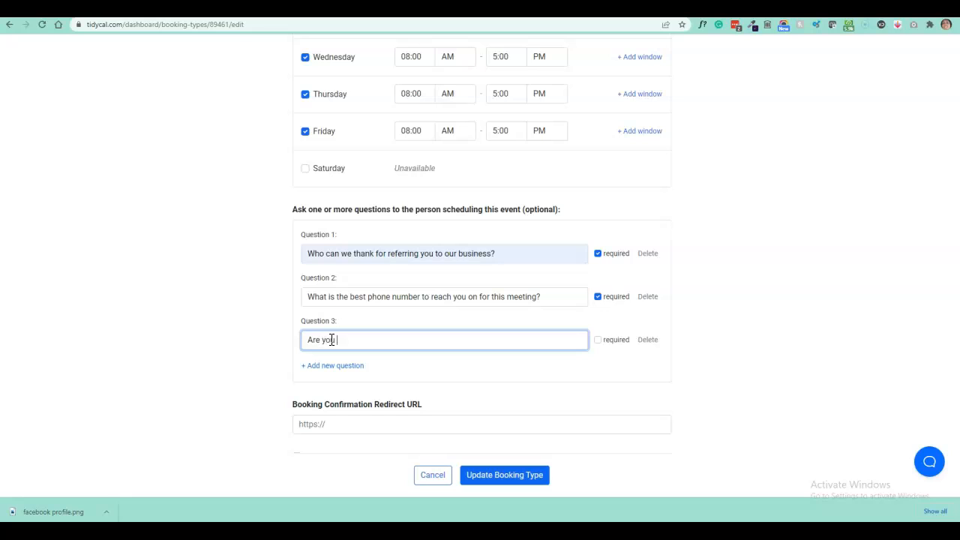
text(current)
text(ly )
text(an)
text( agent or)
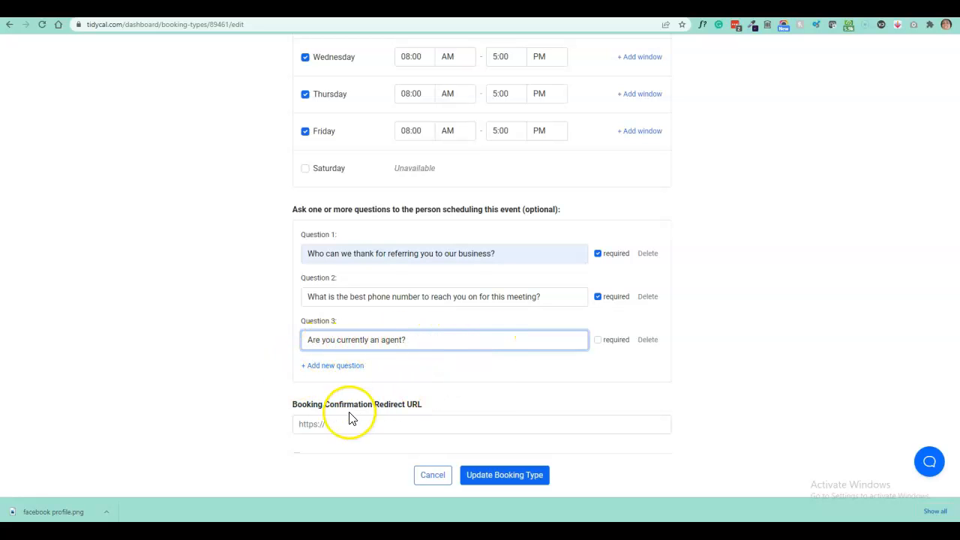
- Save the updated Discovery meeting booking type, leaving it free of charge, public and without a redirect URL
scroll(332, 421, down, 2)
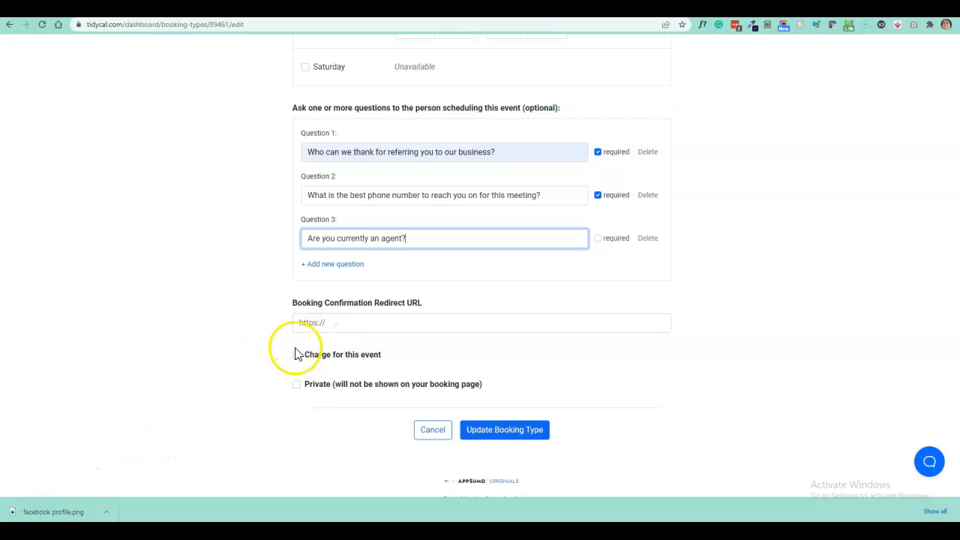
scroll(297, 360, down, 1)
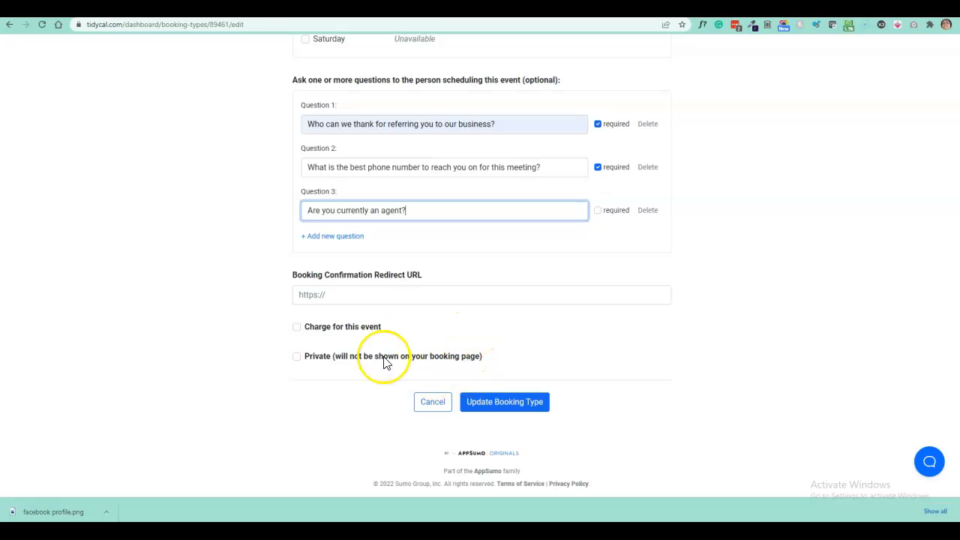
click(505, 405)
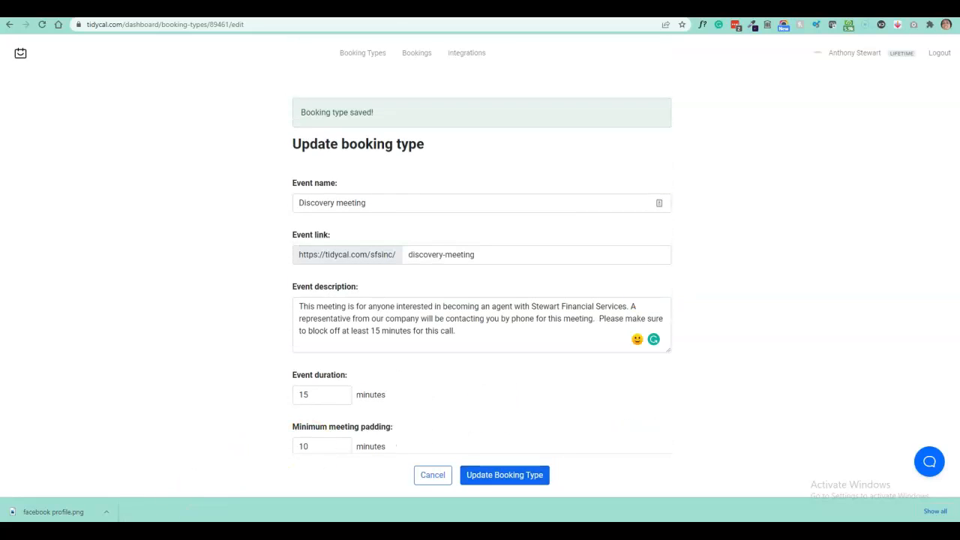
- Return to the list of booking types and turn off booking for the 30 Minute Meeting and the 60 Minute Meeting
click(364, 57)
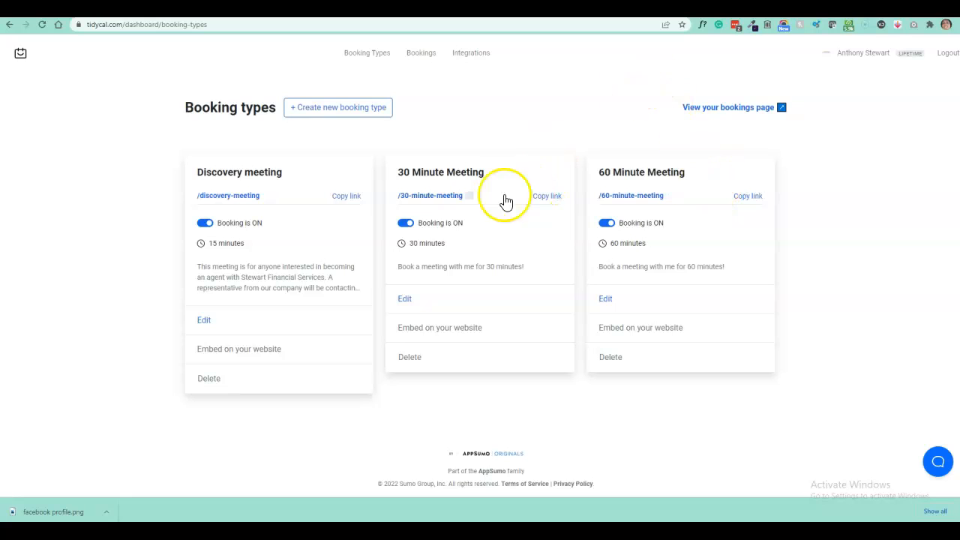
click(405, 224)
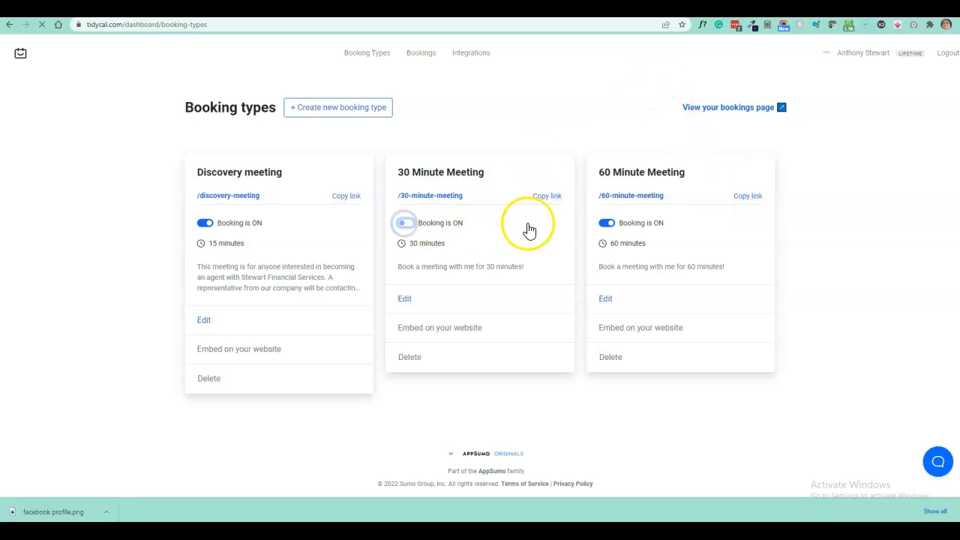
click(604, 224)
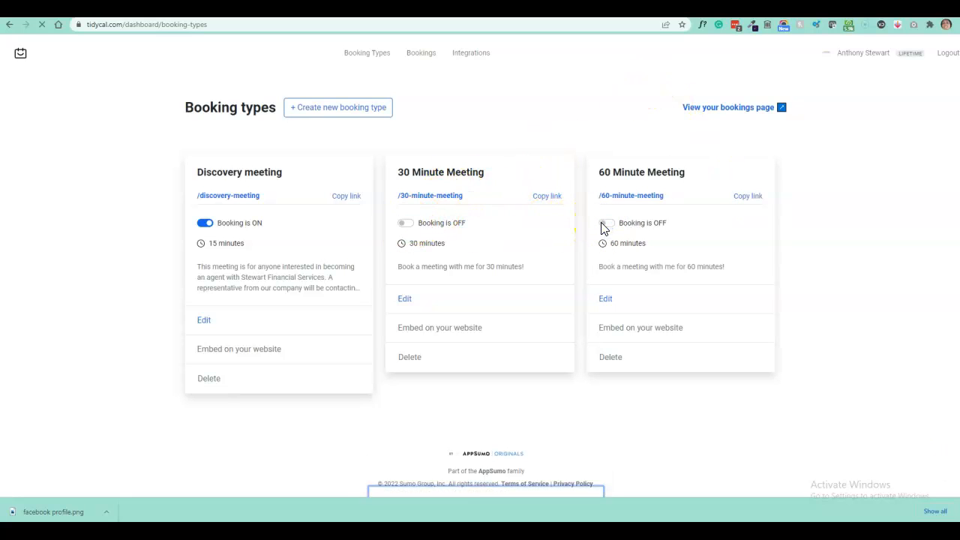
- Refresh the public booking page and open the Discovery meeting's booking calendar
click(300, 9)
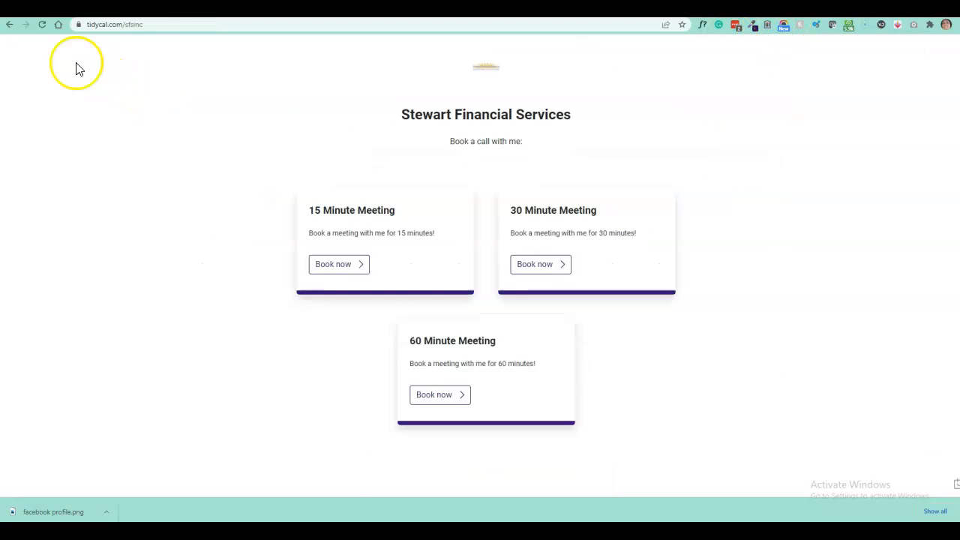
click(42, 25)
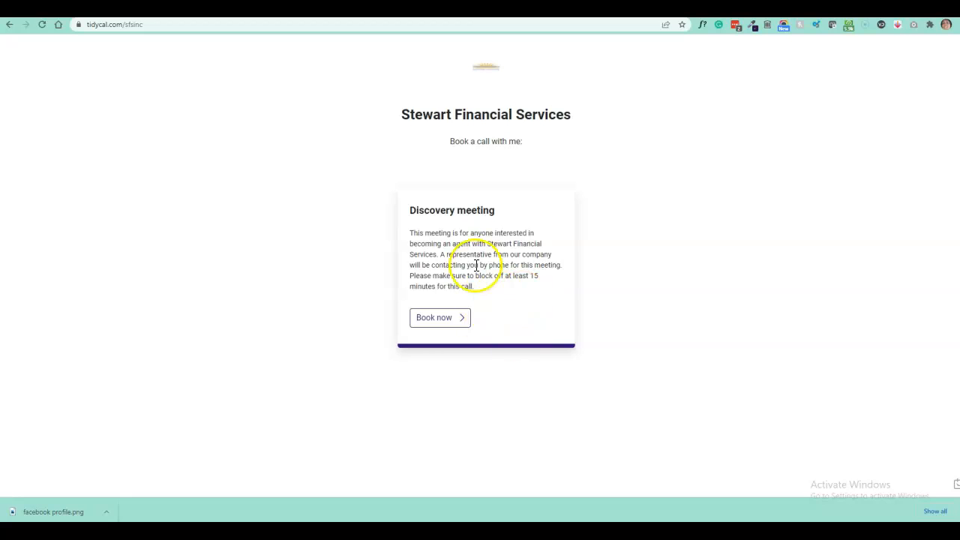
click(454, 321)
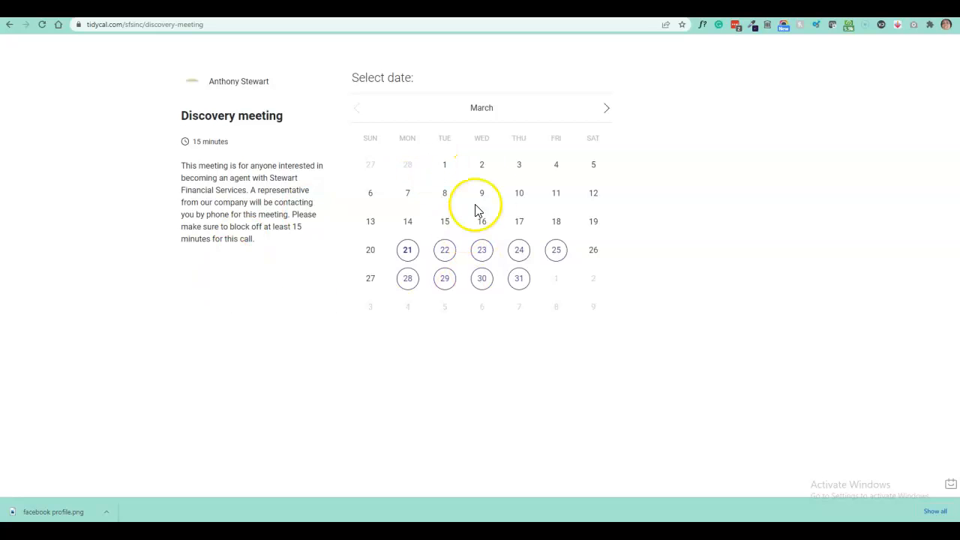
- Check the Discovery meeting's calendar for April, return to March and leave the booking page
click(607, 110)
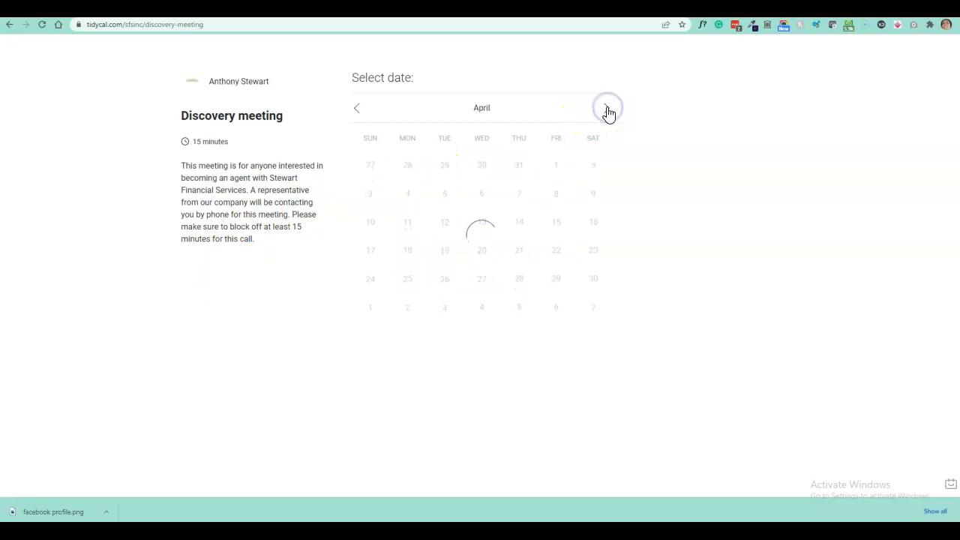
click(358, 108)
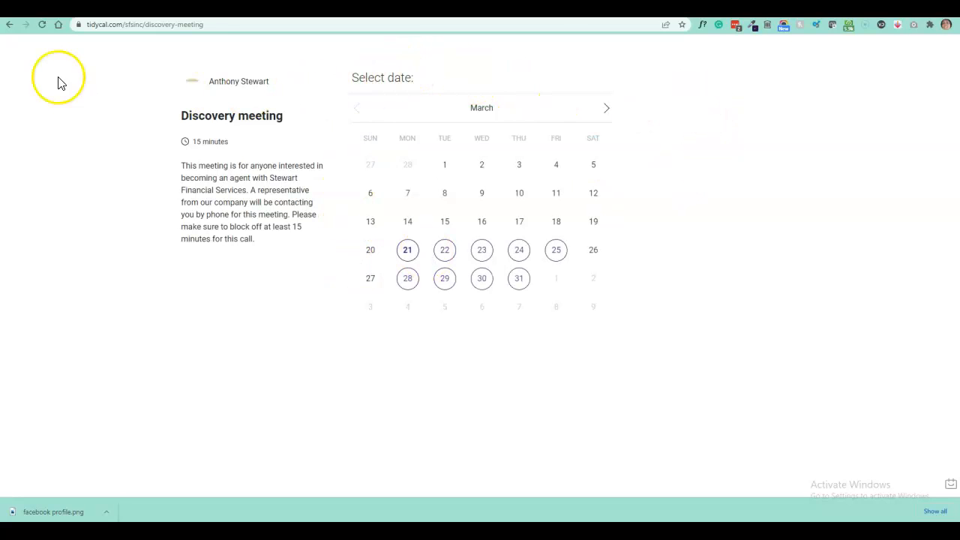
click(9, 27)
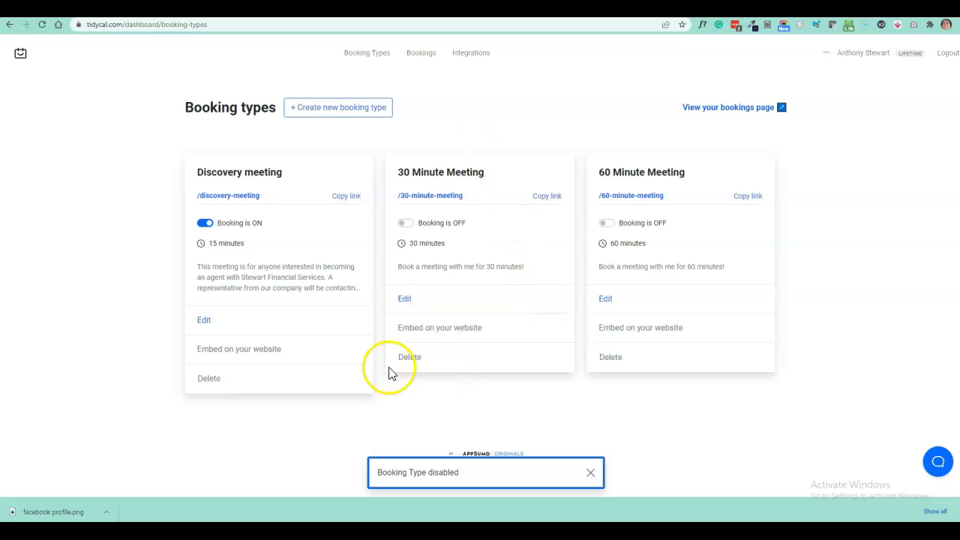
- Open the integrations settings and review the calendar, online video conference and payment connections on offer
click(473, 57)
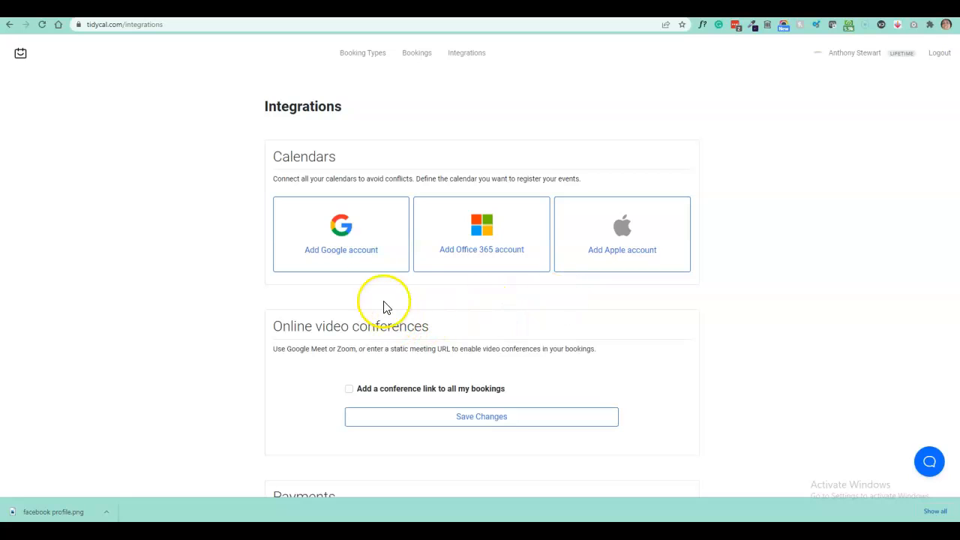
click(360, 248)
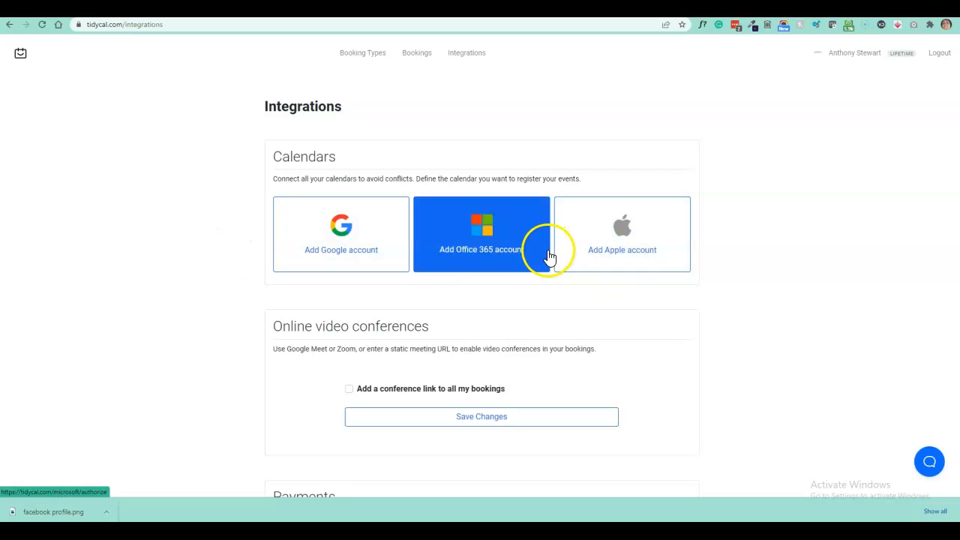
scroll(550, 258, down, 1)
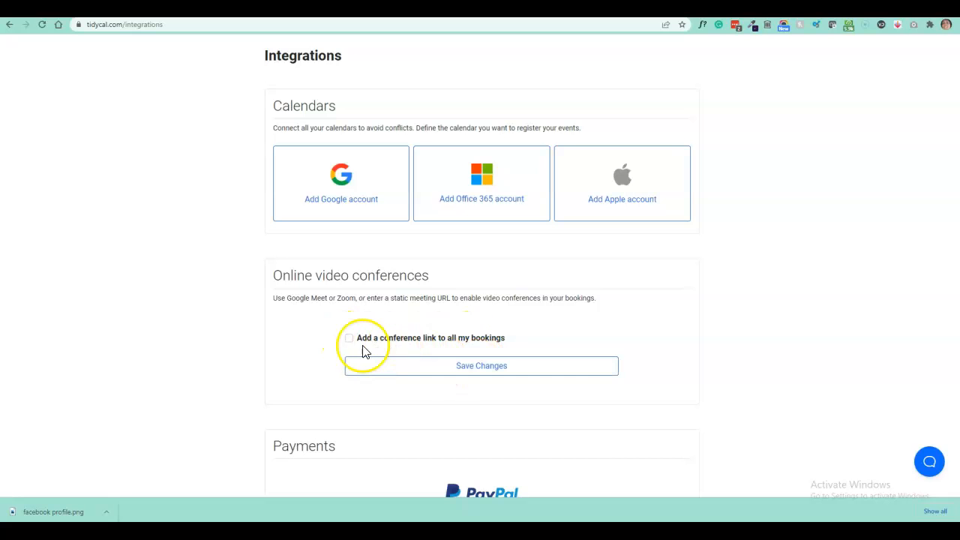
scroll(457, 342, down, 2)
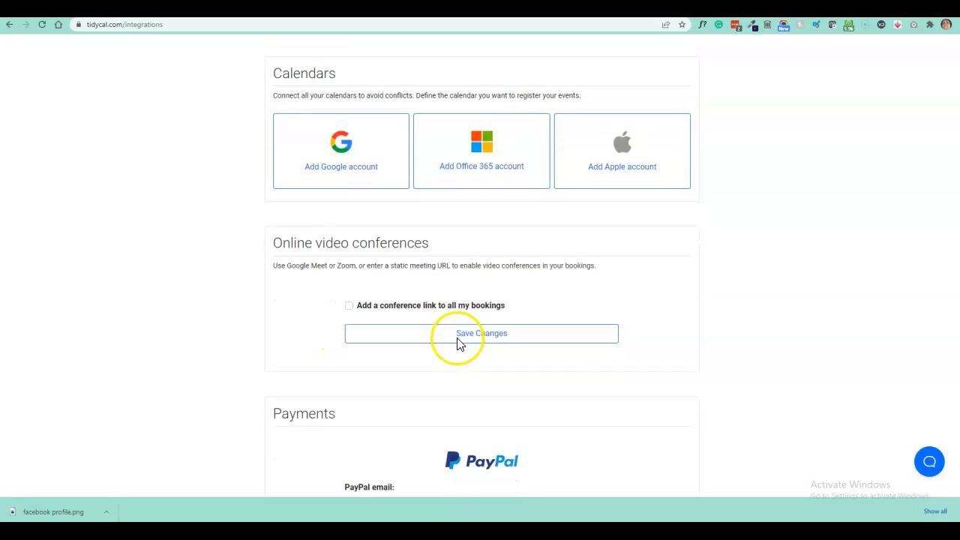
scroll(458, 342, down, 5)
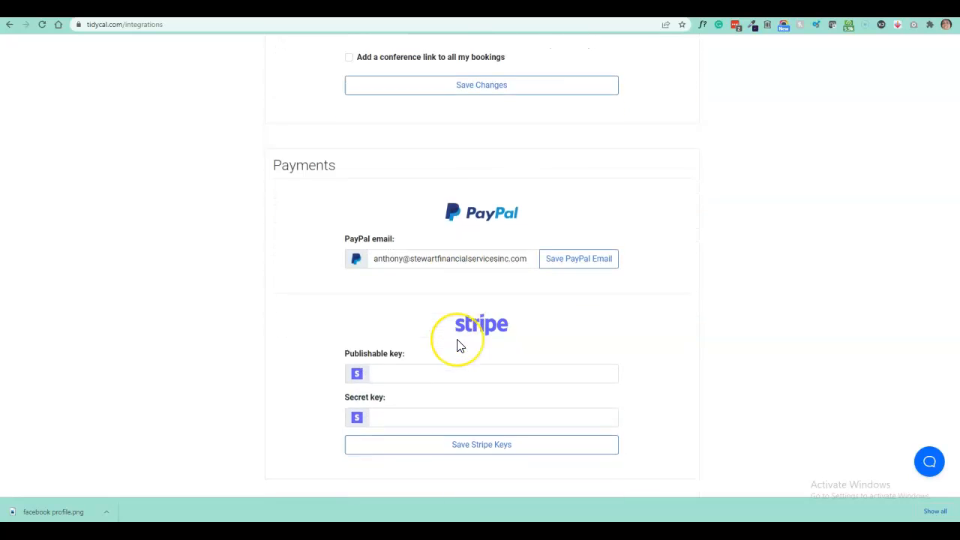
scroll(460, 346, down, 1)
scroll(460, 346, down, 2)
scroll(460, 346, up, 10)
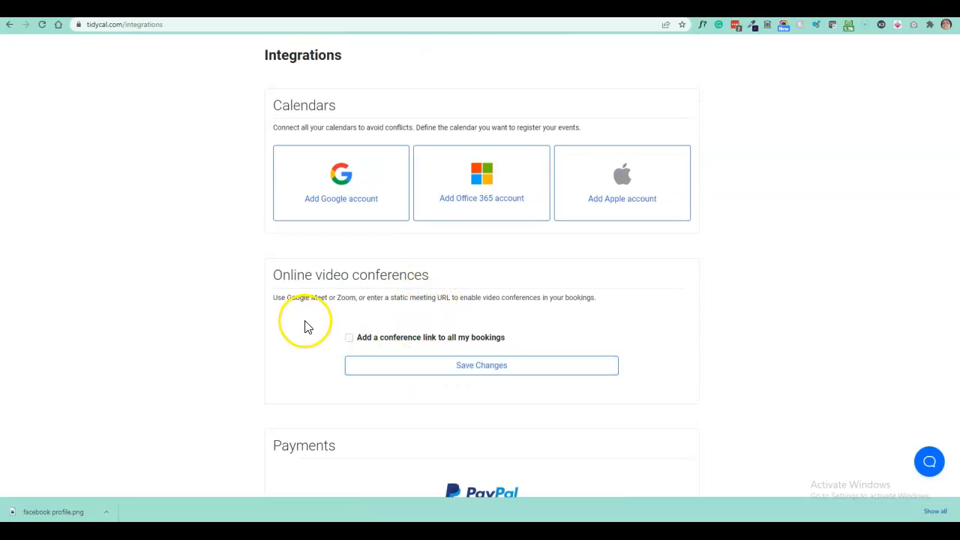
- Preview the conference link settings for all bookings, switch them off again, and review the payment, Zapier and API integrations
click(349, 341)
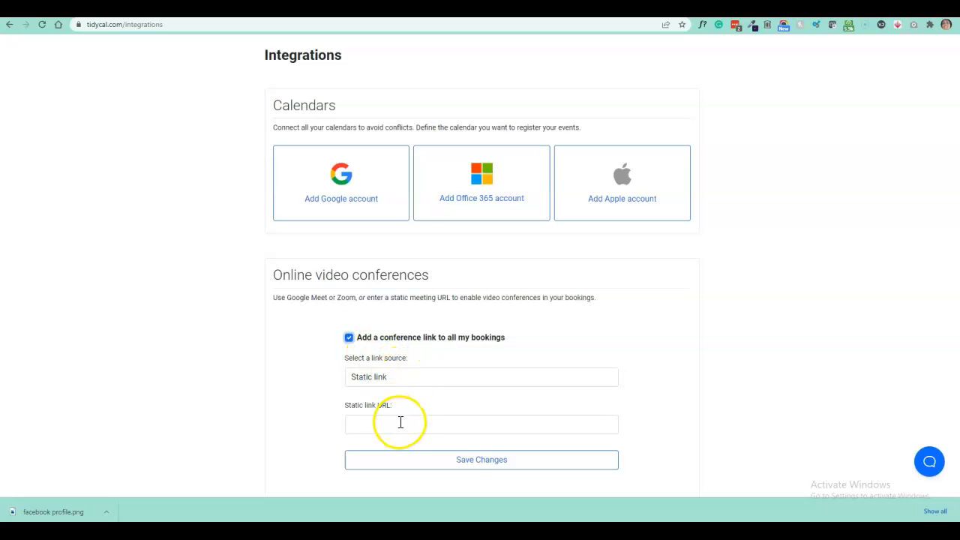
click(349, 340)
scroll(515, 341, down, 4)
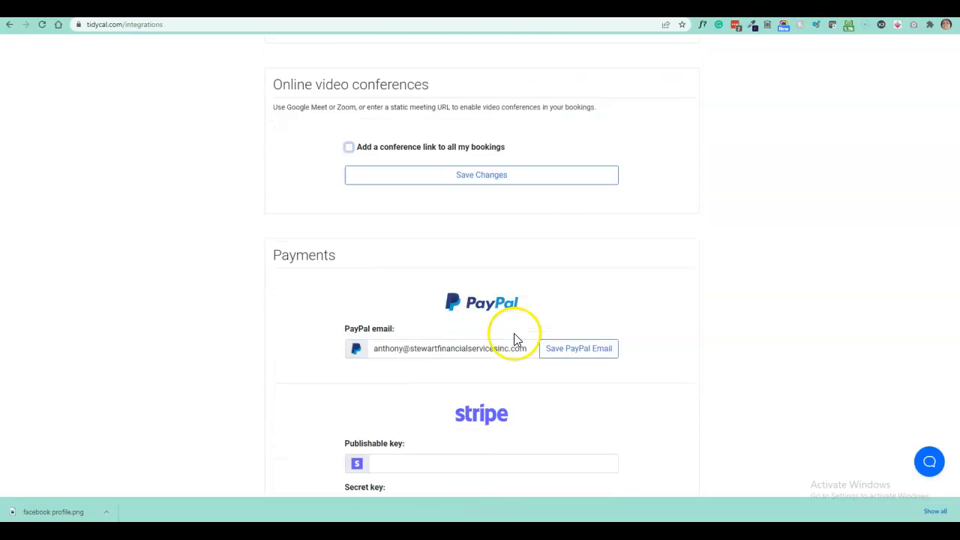
scroll(515, 342, down, 3)
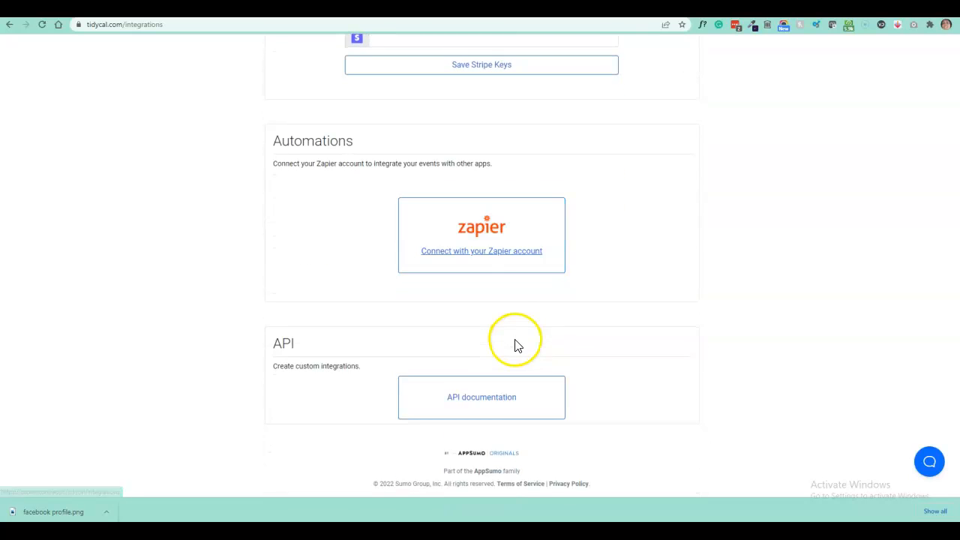
- Go to the account profile and save its settings with the booking page link sfsinc
scroll(522, 365, up, 8)
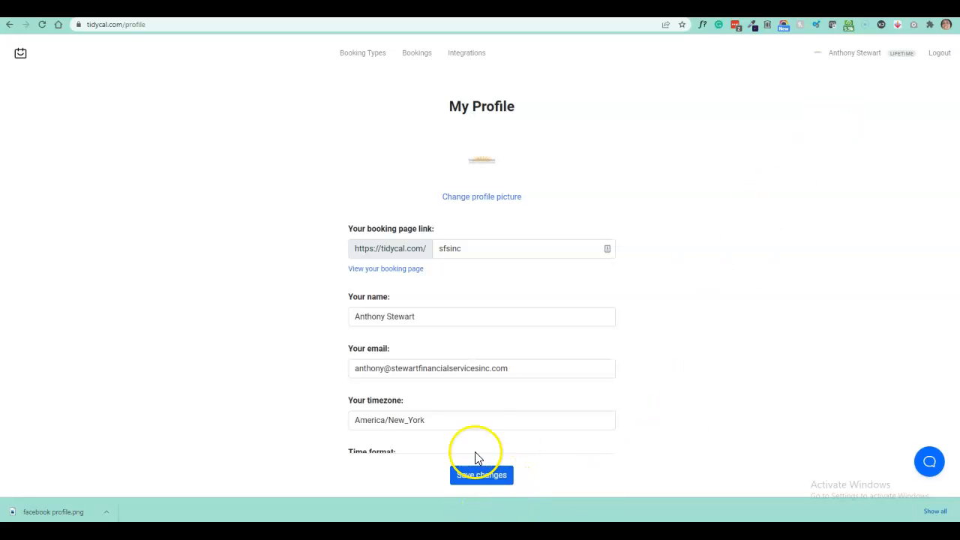
click(478, 480)
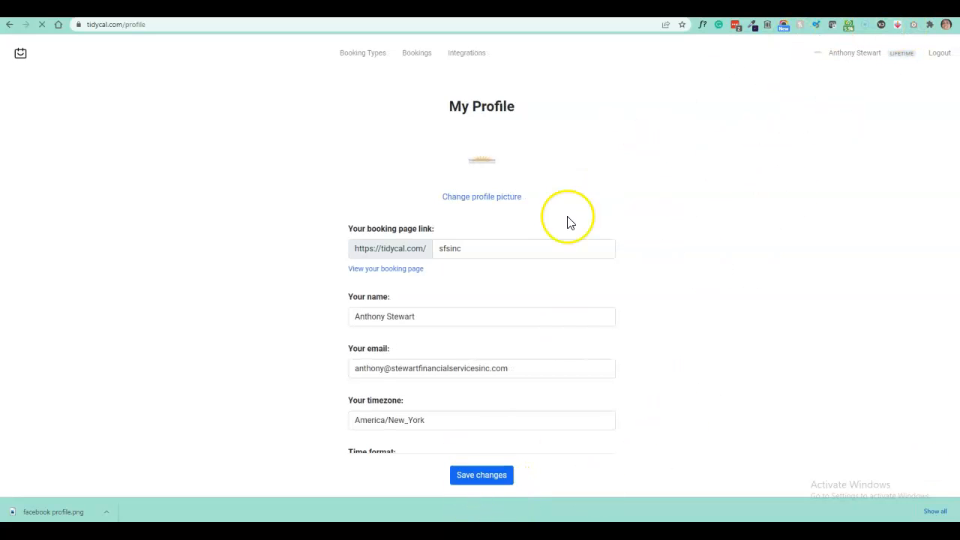